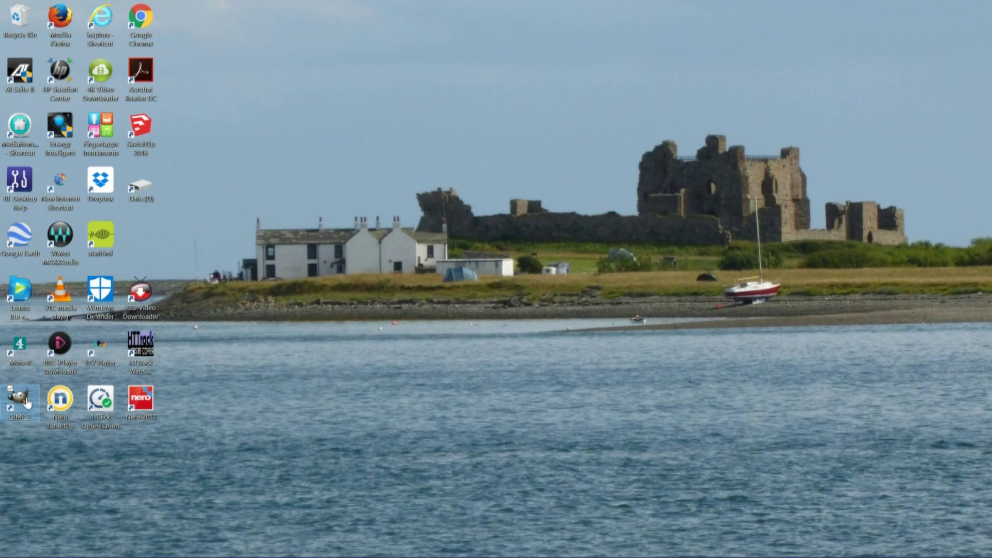
- Launch GIMP and open New Image.jpg, the 831×377 stage photo, from Data (D:)
click(26, 401)
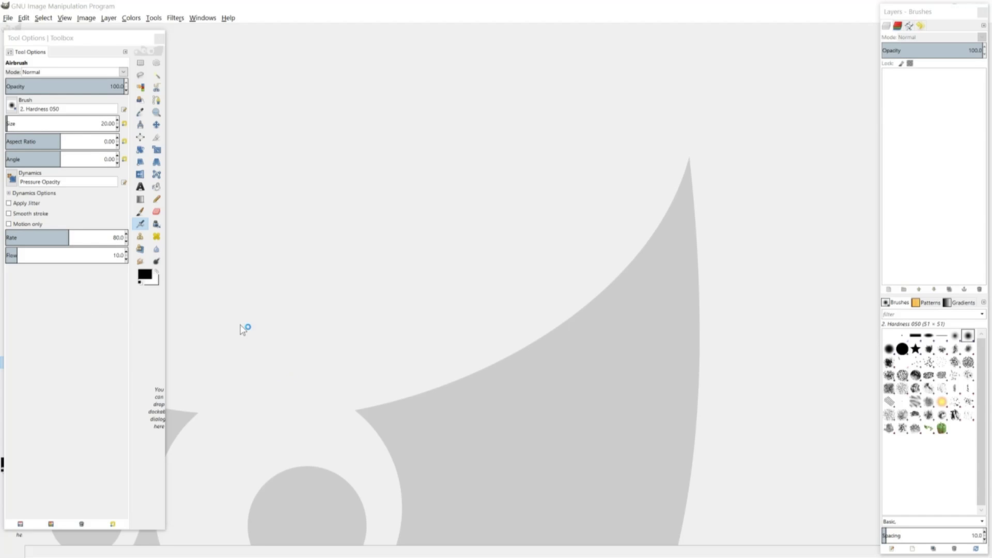
click(8, 19)
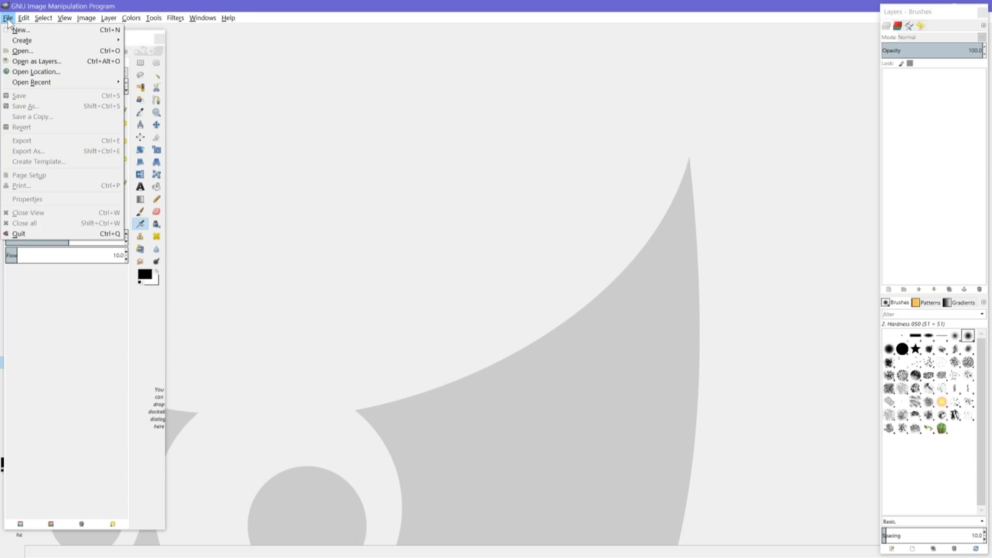
click(27, 52)
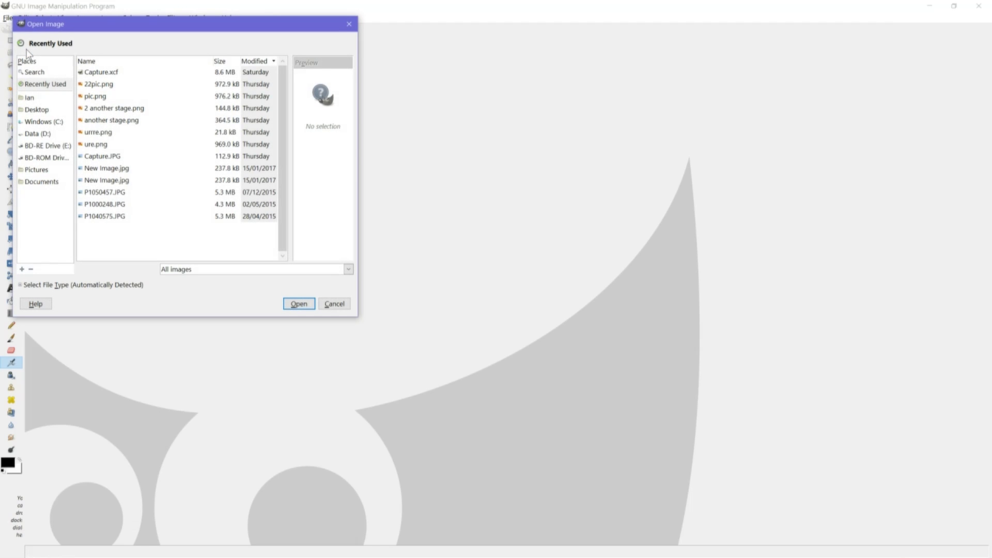
click(38, 135)
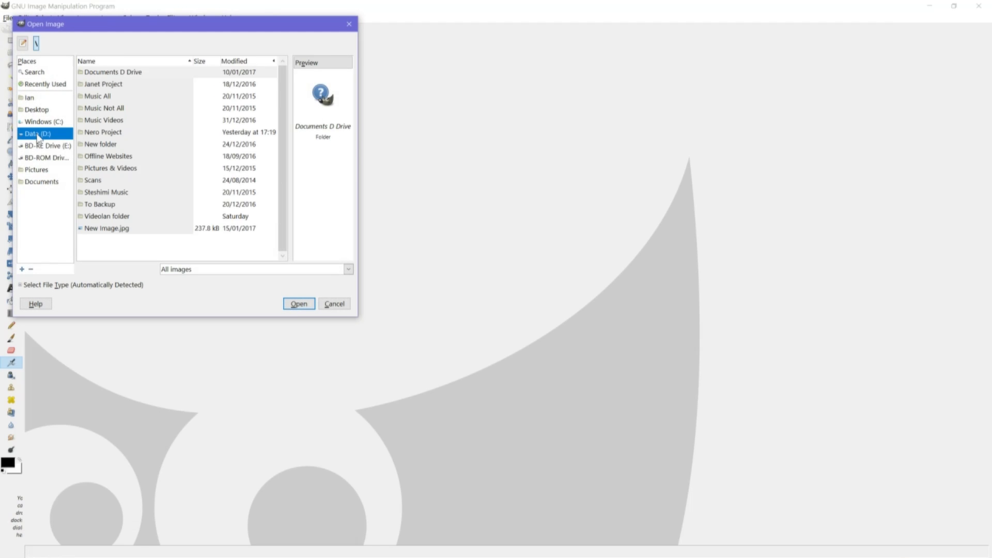
click(105, 231)
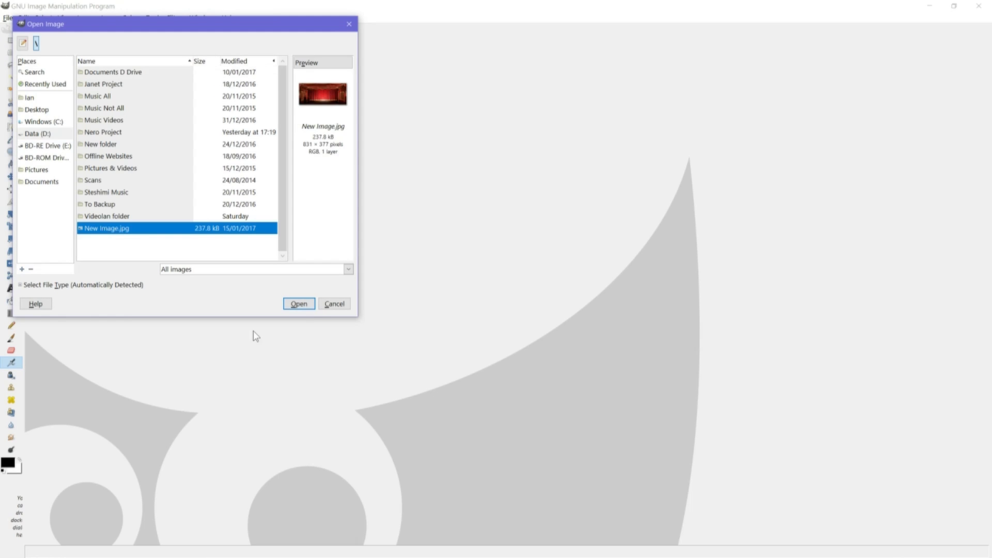
click(298, 304)
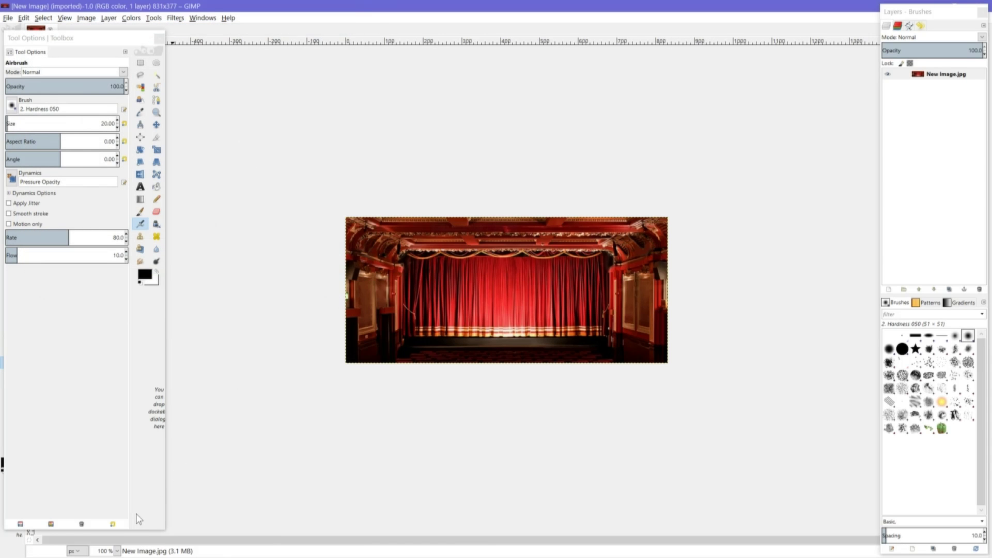
click(117, 550)
click(117, 550)
click(117, 551)
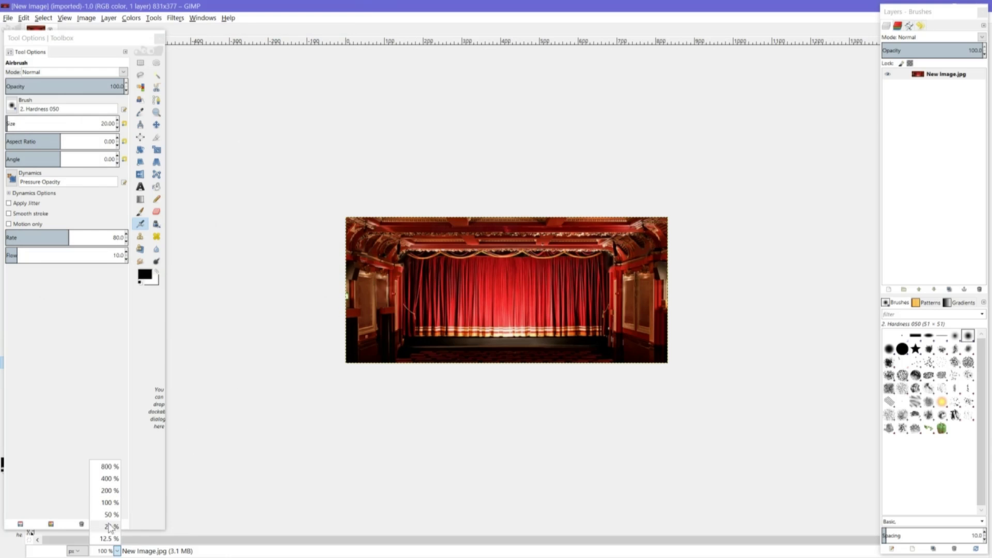
- At 200% zoom, trace the curtain's bottom and right edges with Free Select
click(109, 490)
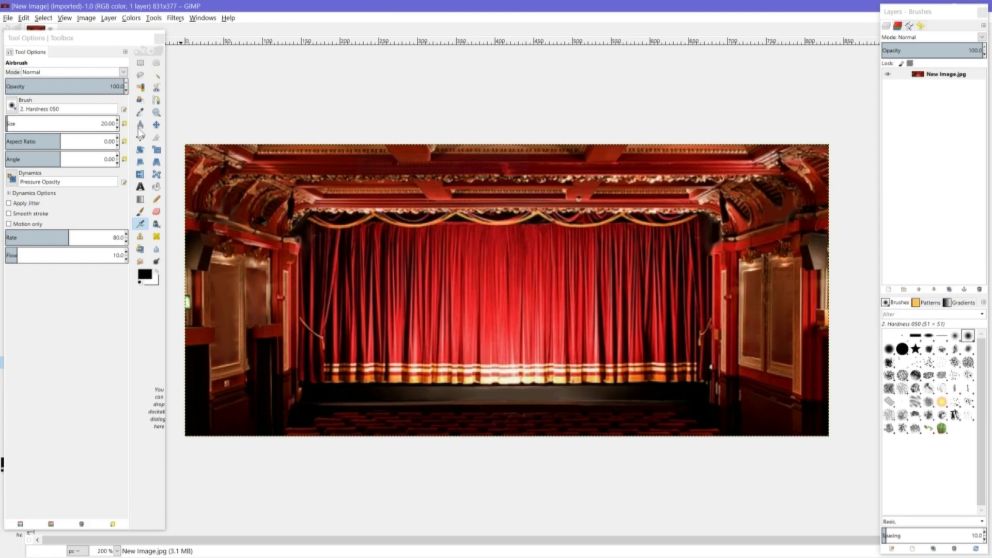
click(140, 76)
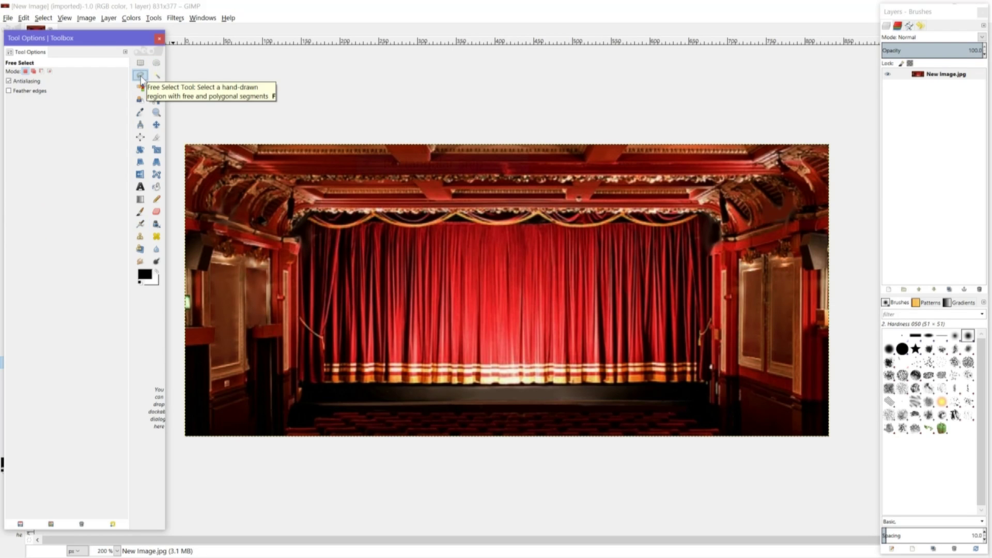
click(324, 383)
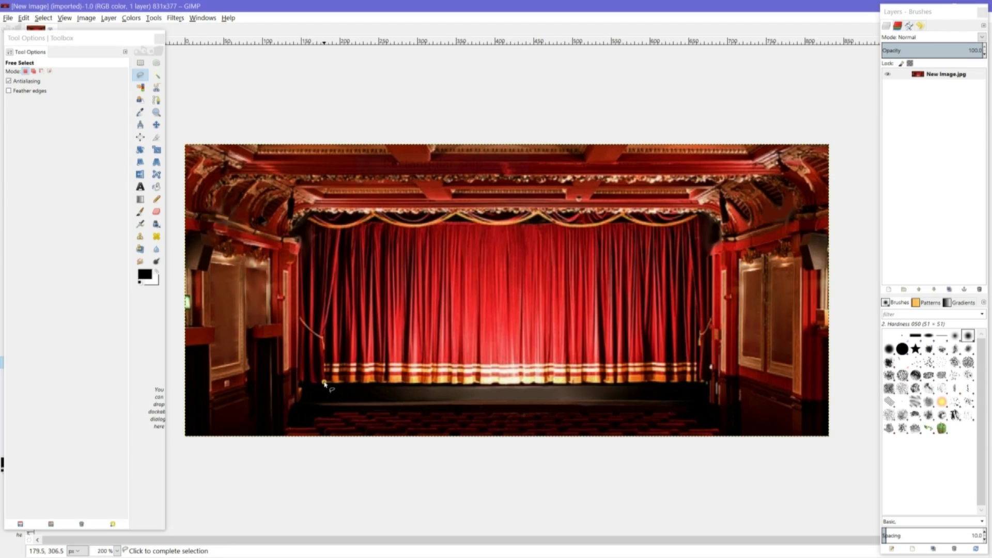
click(703, 384)
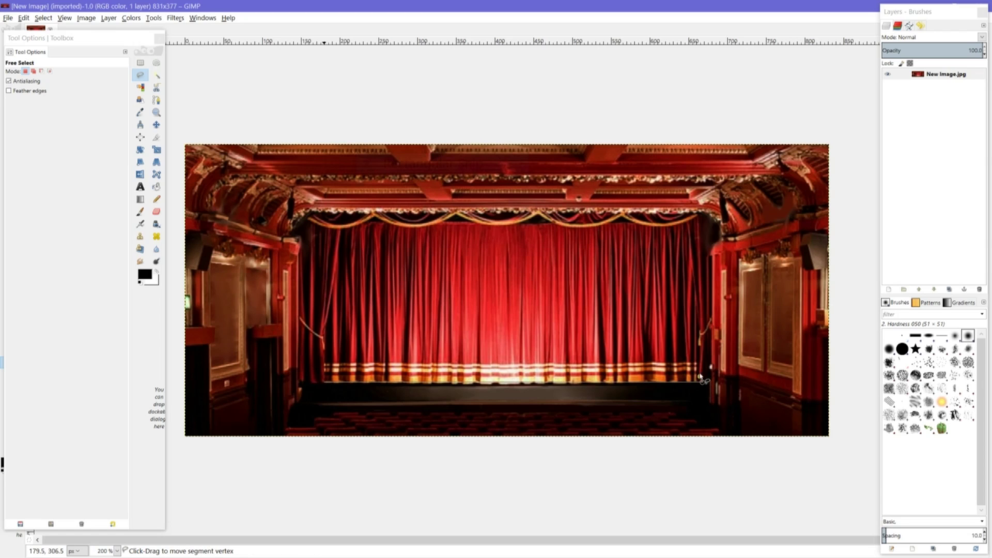
click(700, 367)
click(700, 351)
click(698, 338)
click(698, 328)
click(700, 312)
click(693, 276)
click(691, 251)
click(687, 229)
- Continue the outline along the top and left curtain edges and close it
click(340, 233)
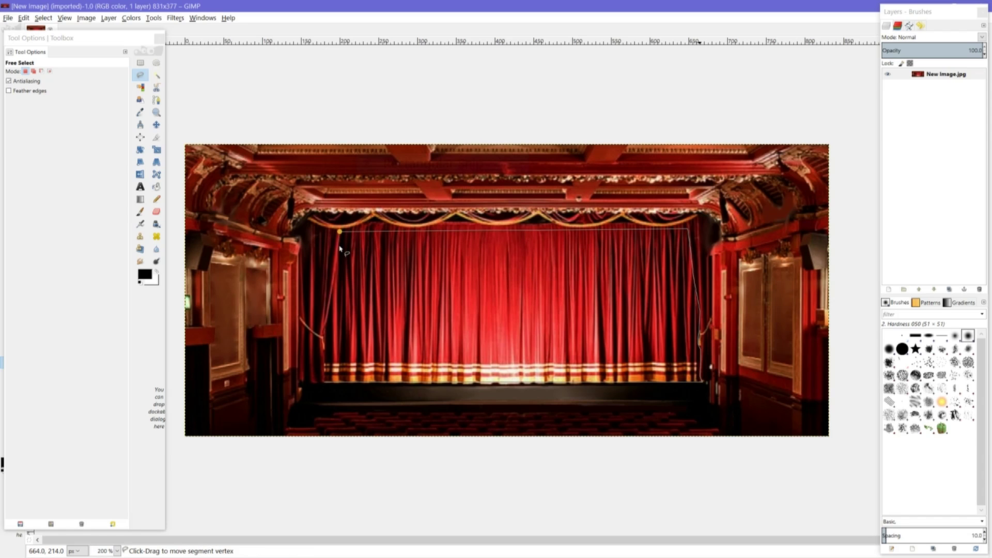
click(339, 245)
click(338, 264)
click(331, 298)
click(328, 313)
click(325, 325)
click(324, 330)
click(323, 338)
click(326, 349)
click(325, 352)
click(323, 361)
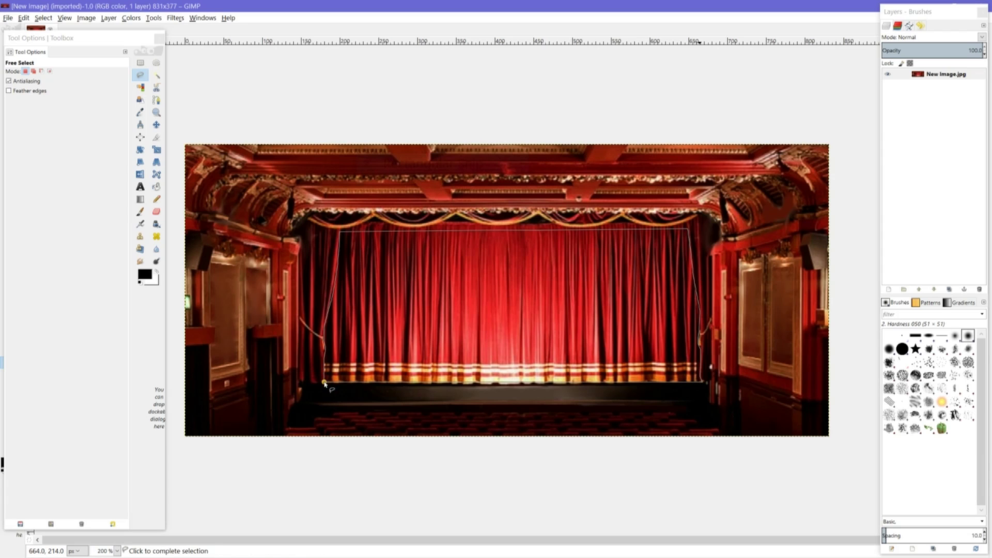
click(325, 383)
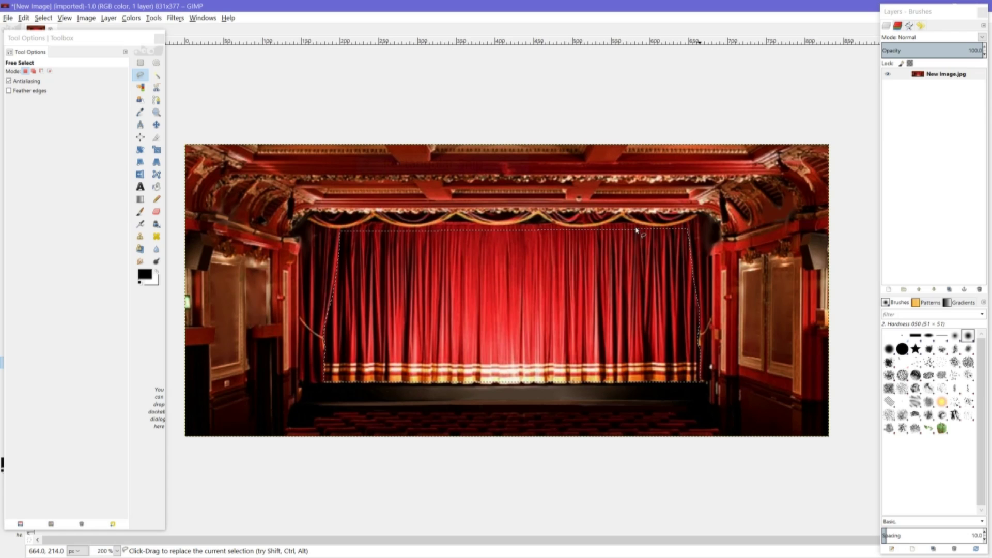
- Add an alpha channel, then erase the selected curtain with a large Hardness 100 eraser
right_click(963, 78)
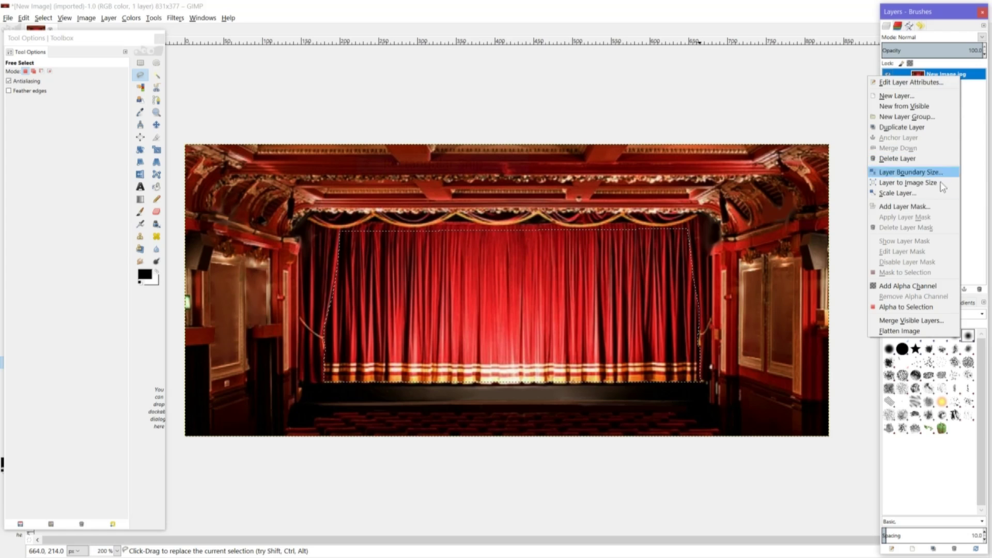
click(908, 286)
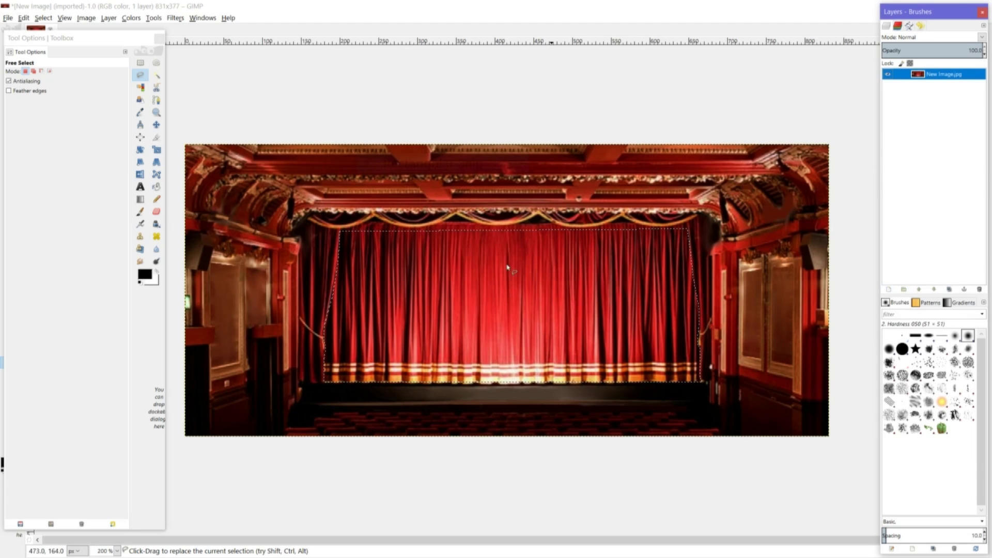
click(157, 212)
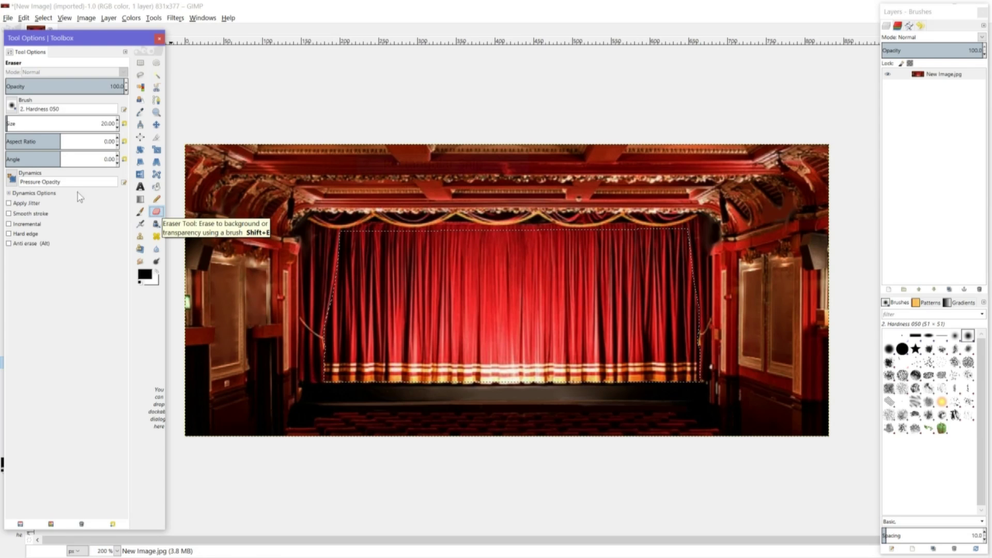
click(10, 125)
drag(10, 125, 111, 128)
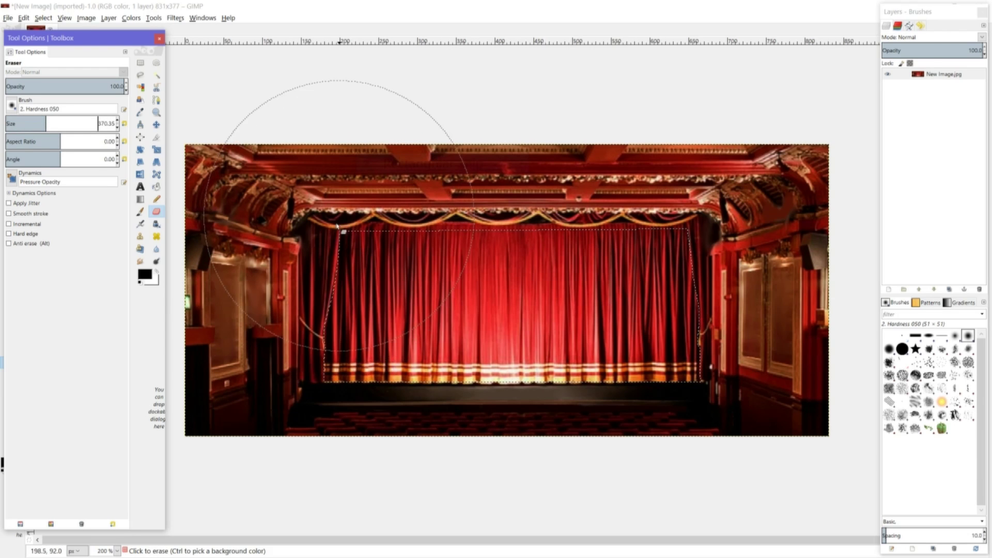
click(901, 350)
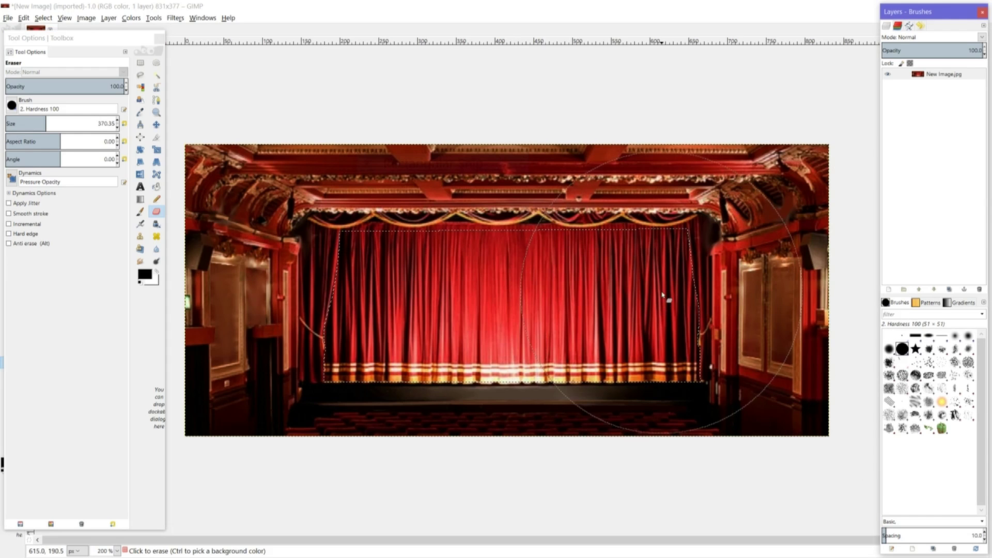
drag(662, 298, 350, 305)
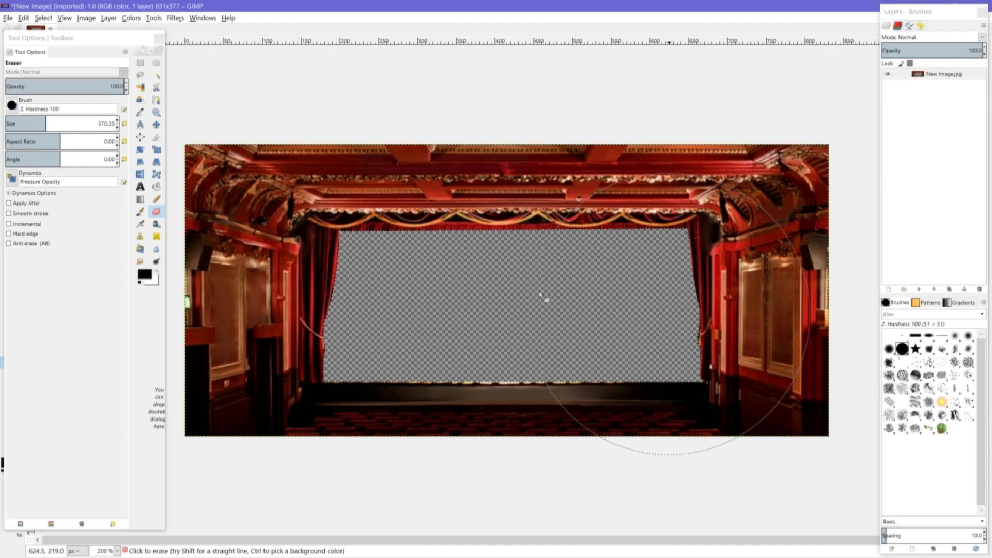
- Rename the export from New Image.jpg to Test Image.png and export with default PNG settings
click(8, 19)
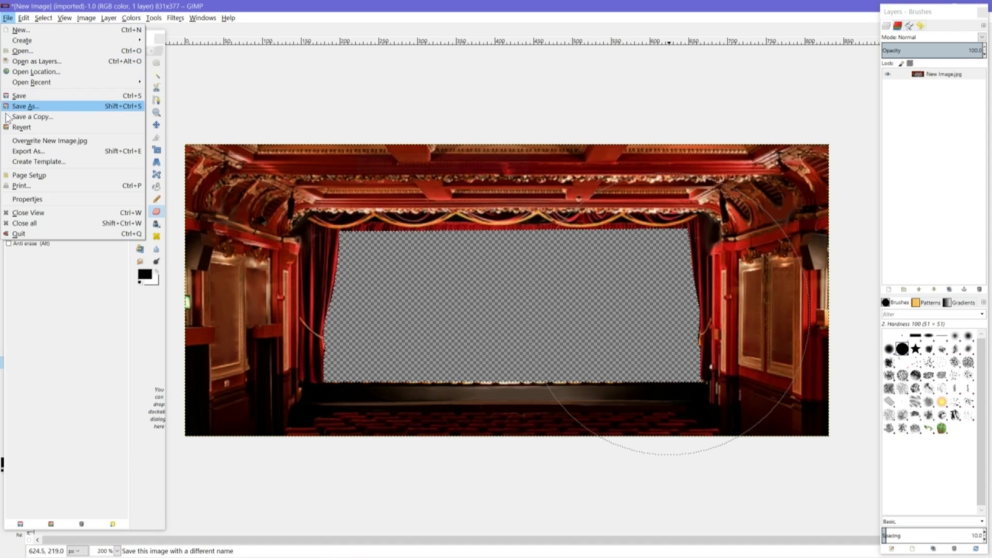
click(29, 151)
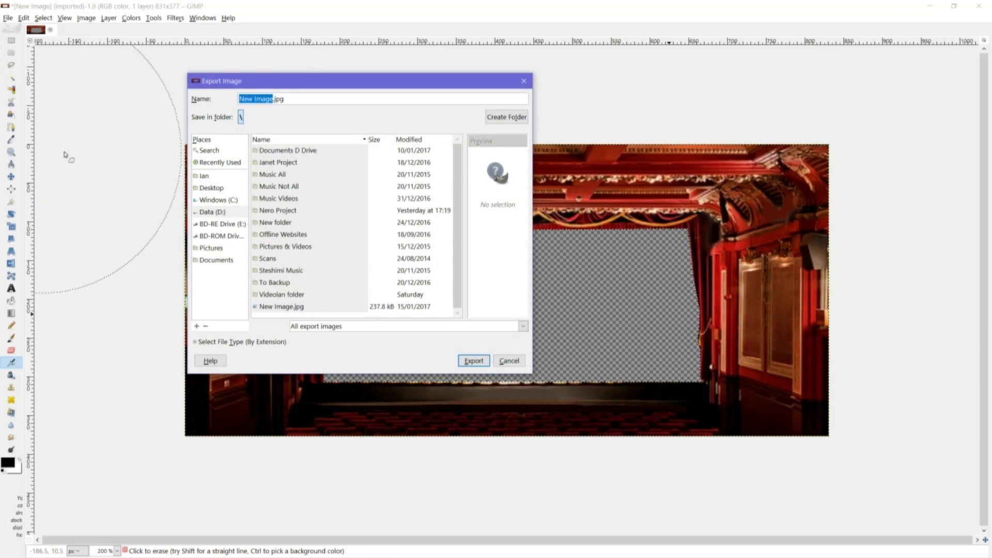
click(290, 101)
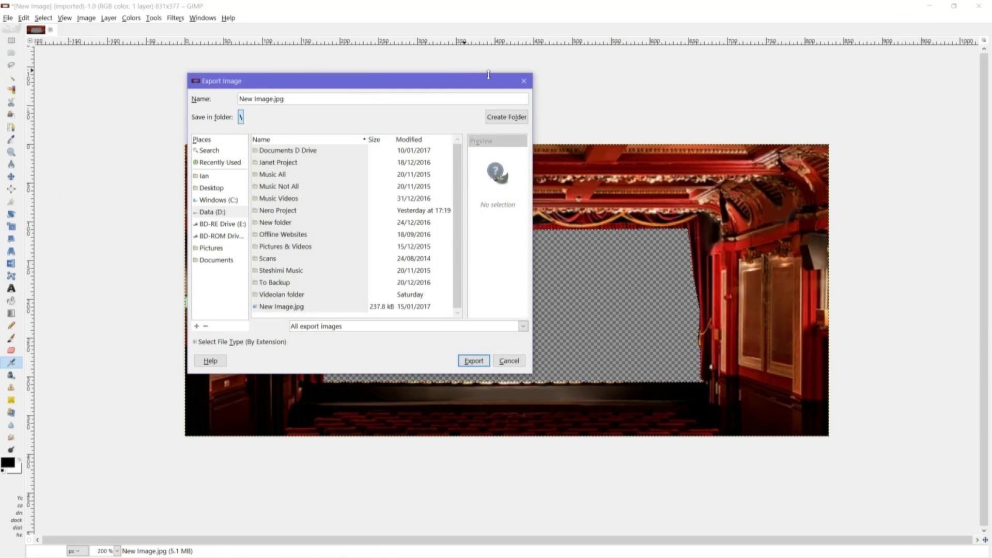
key(BackSpace)
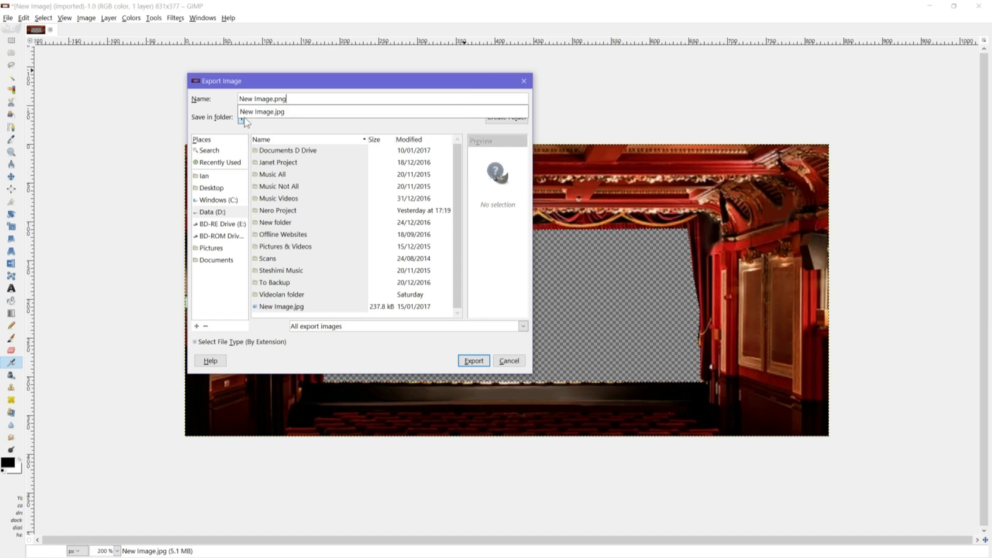
key(Escape)
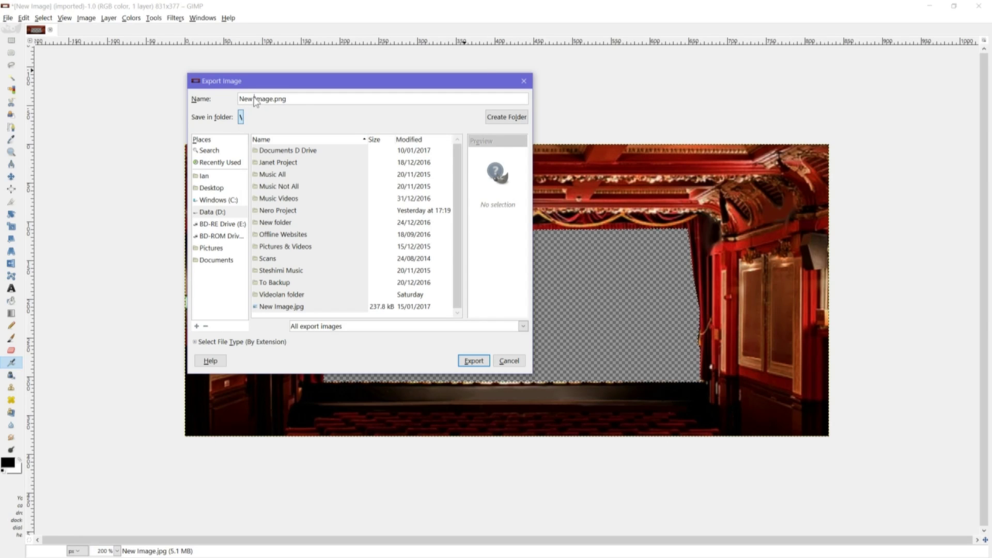
key(BackSpace)
key(BackSpace)
key(BackSpace)
key(BackSpace)
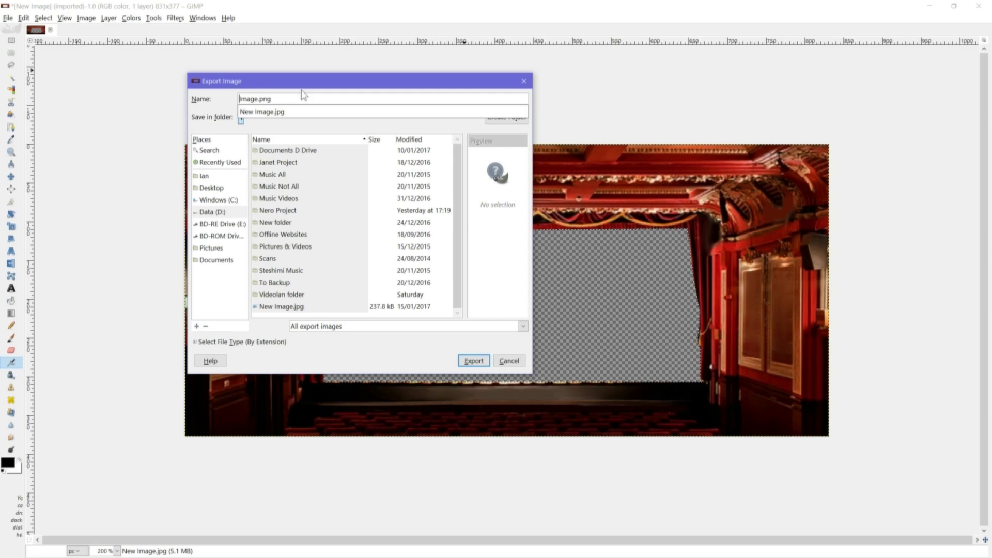
text(Test)
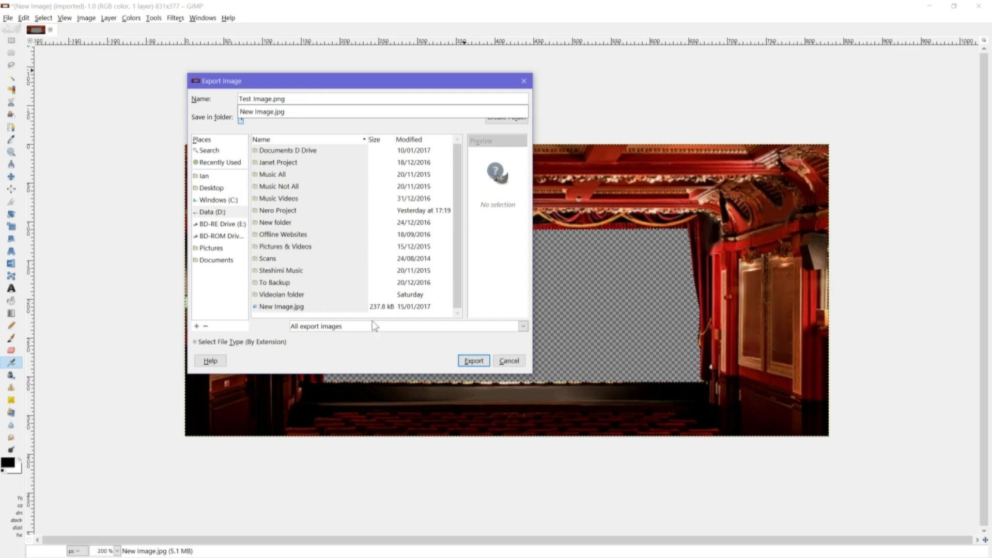
click(477, 367)
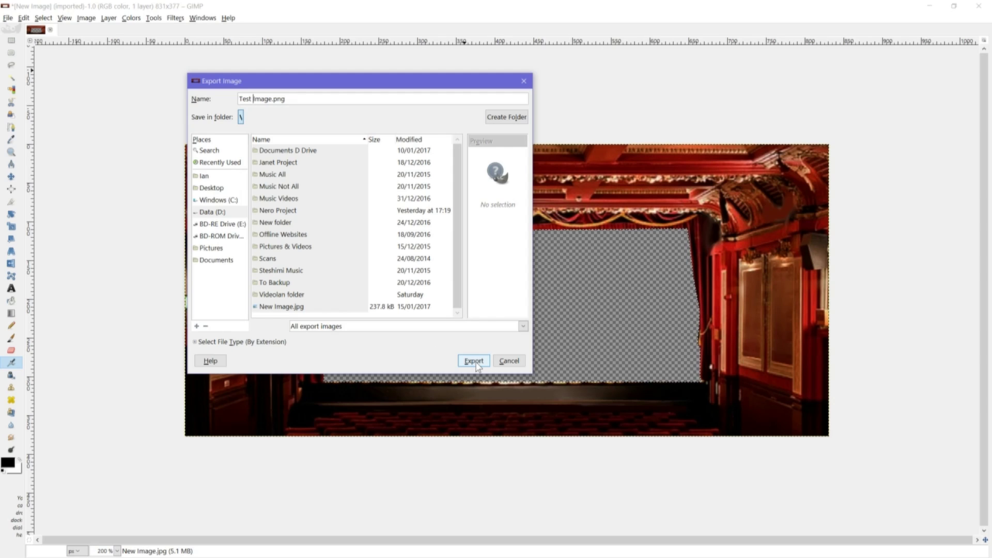
click(475, 362)
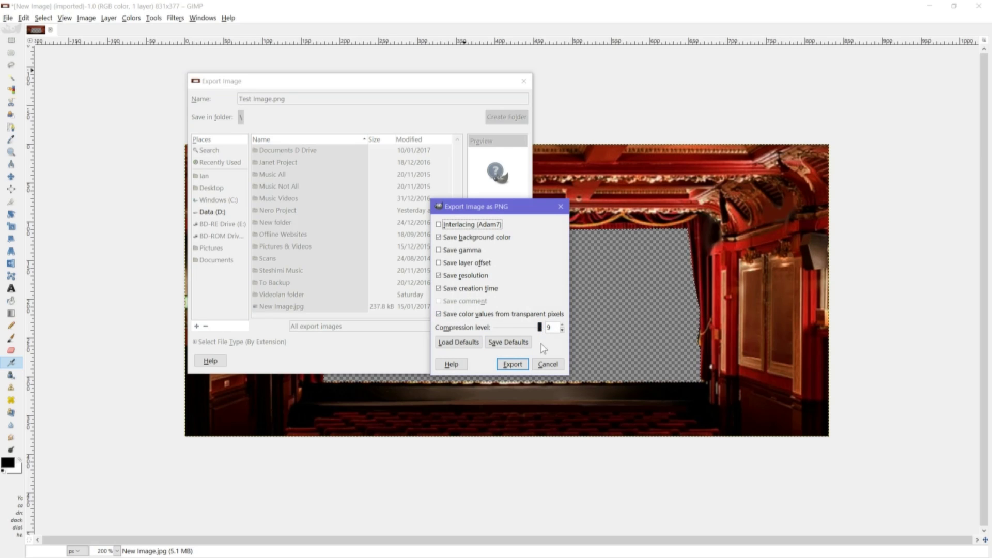
click(521, 366)
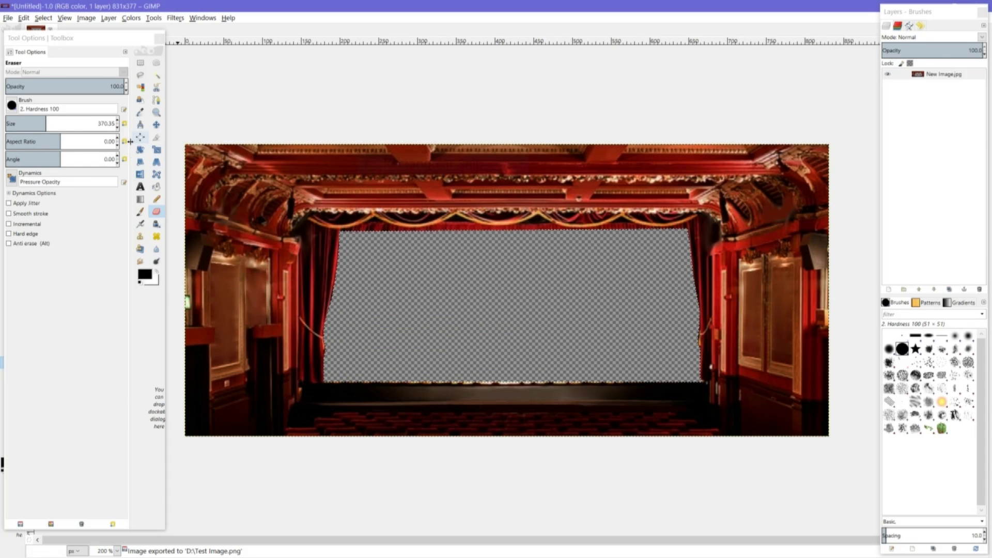
- Undo the eraser, invert the selection, and erase everything surrounding the curtain
click(24, 18)
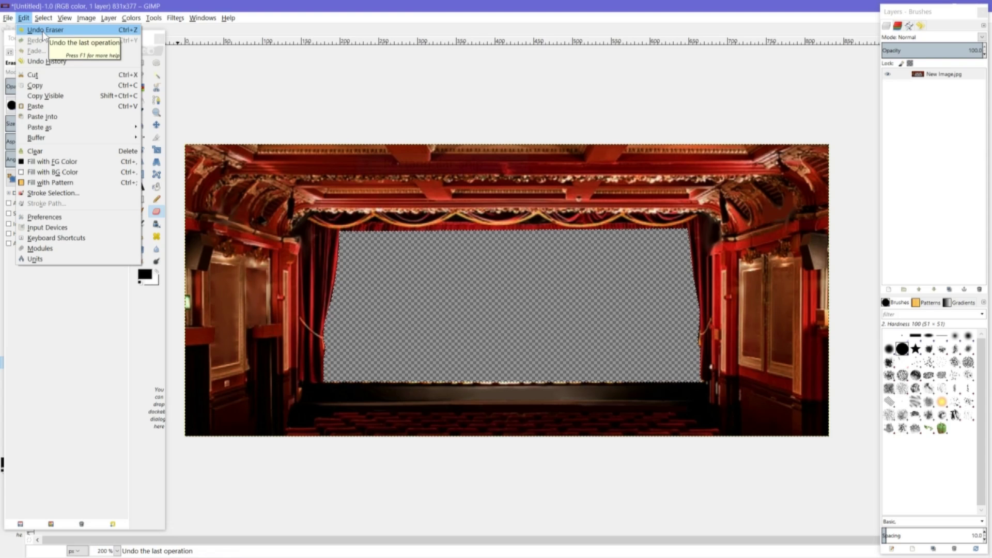
click(45, 30)
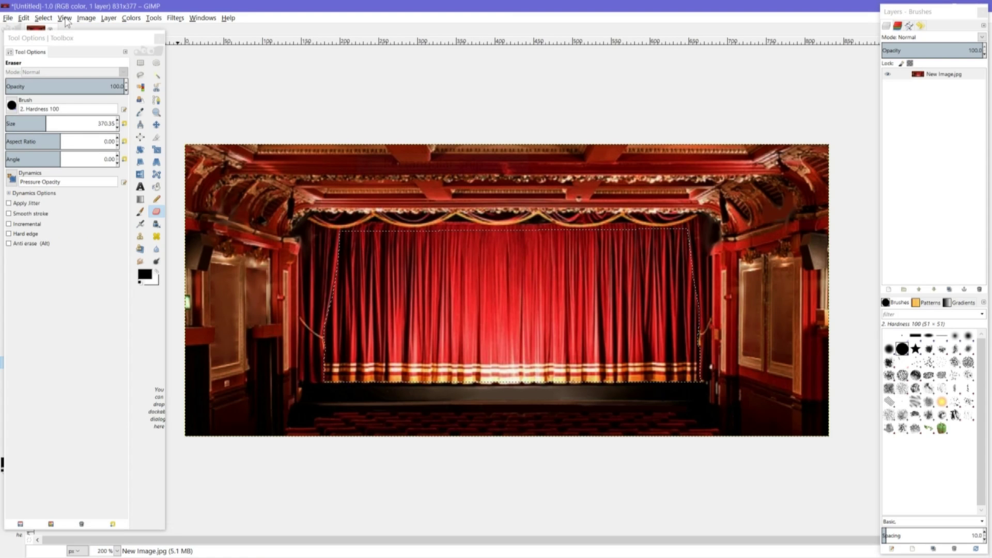
click(65, 18)
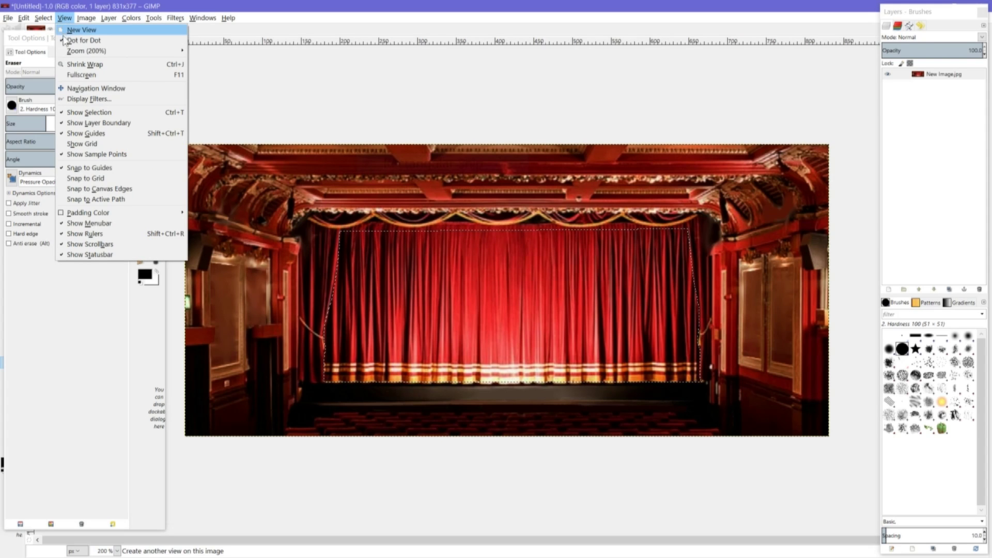
mouse_move(65, 50)
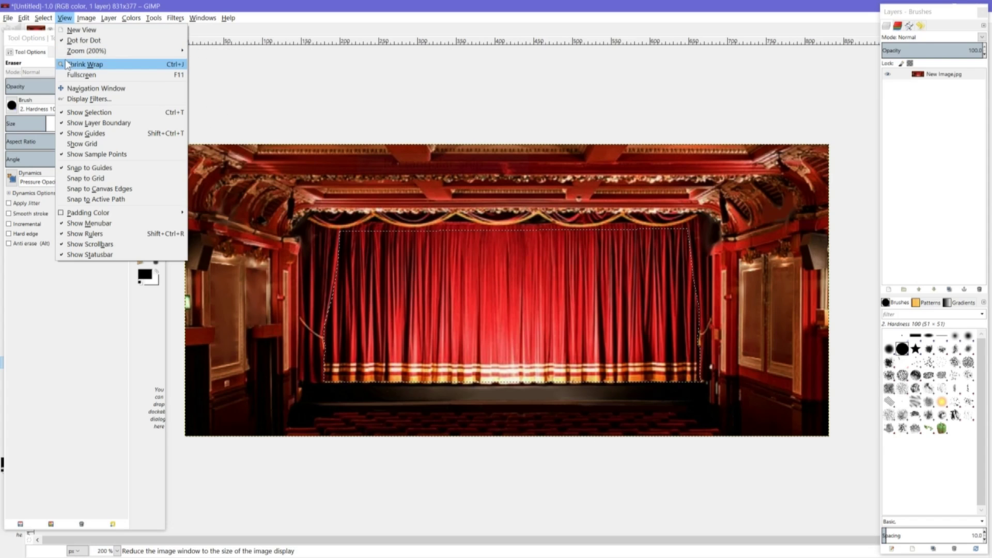
mouse_move(92, 22)
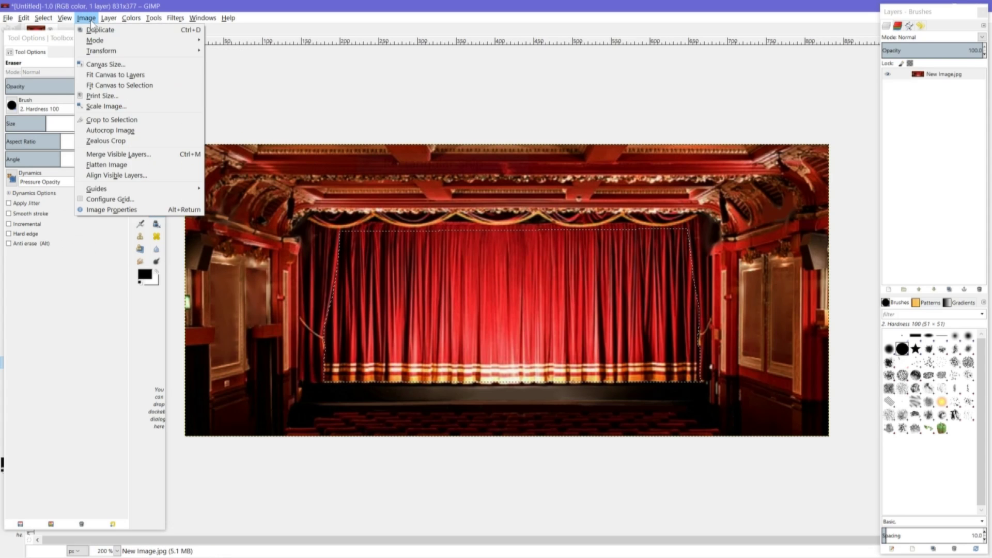
mouse_move(44, 19)
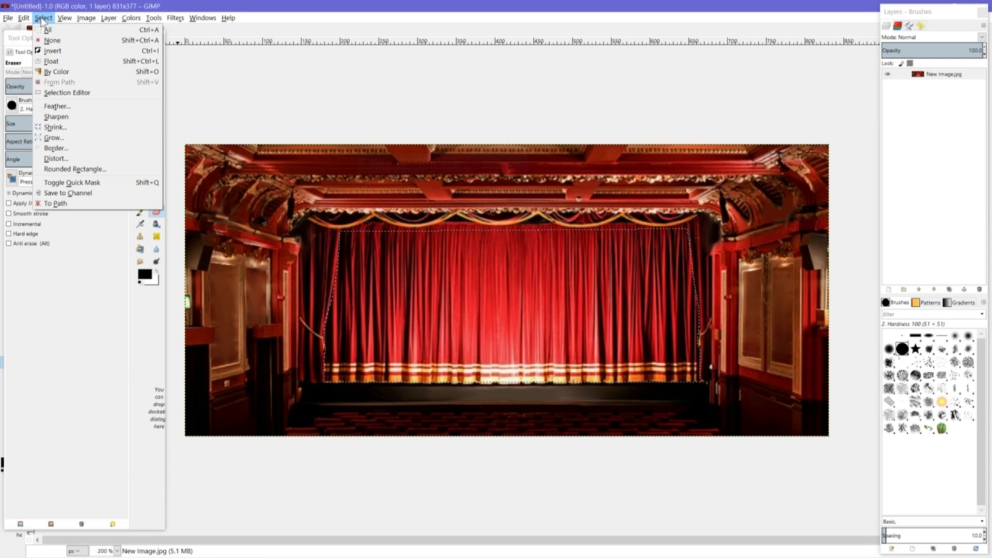
click(55, 52)
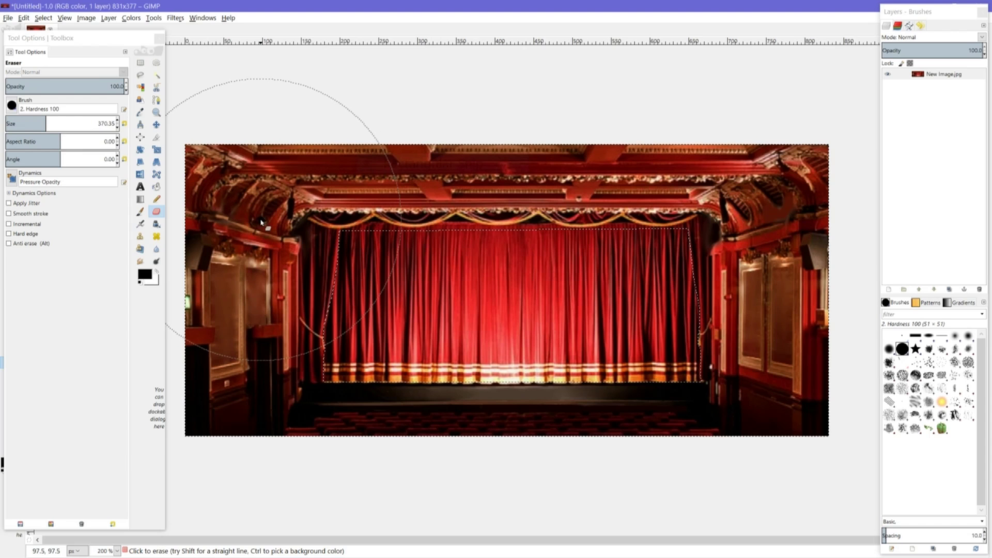
mouse_move(228, 210)
mouse_down()
mouse_move(801, 210)
mouse_move(792, 355)
mouse_move(517, 408)
mouse_move(243, 381)
mouse_up()
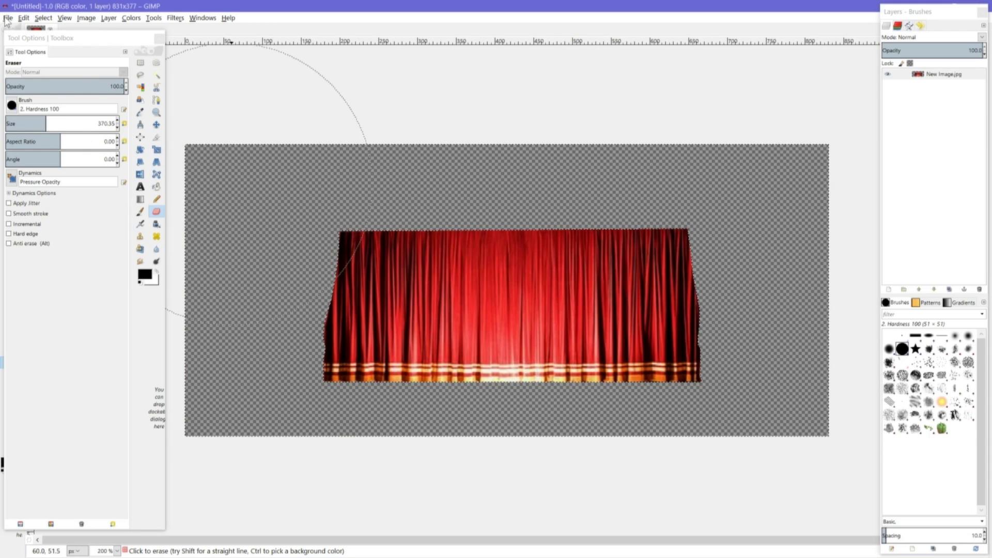
click(7, 19)
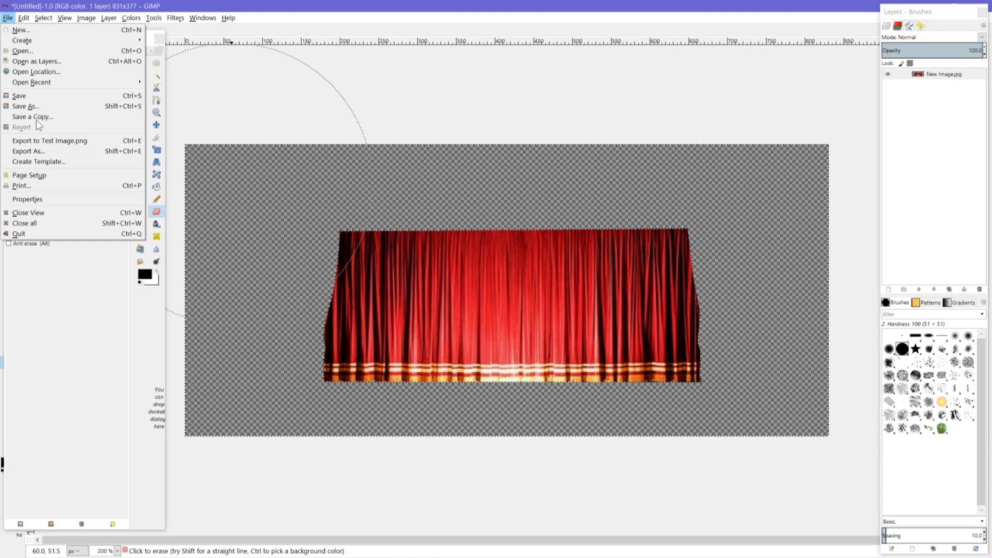
- Insert '2' into the name, export Test 2Image.png, and close the Layers - Brushes dock
click(36, 150)
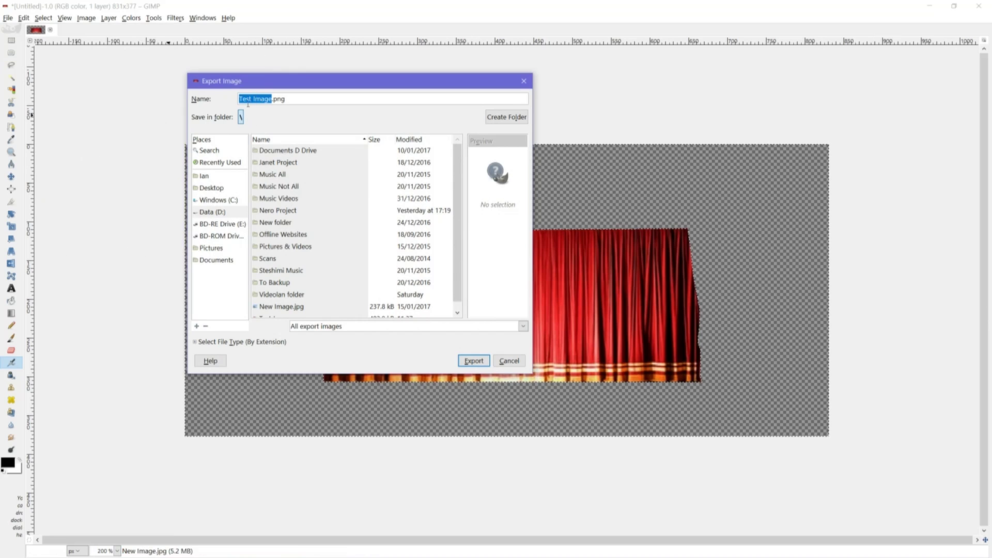
click(252, 99)
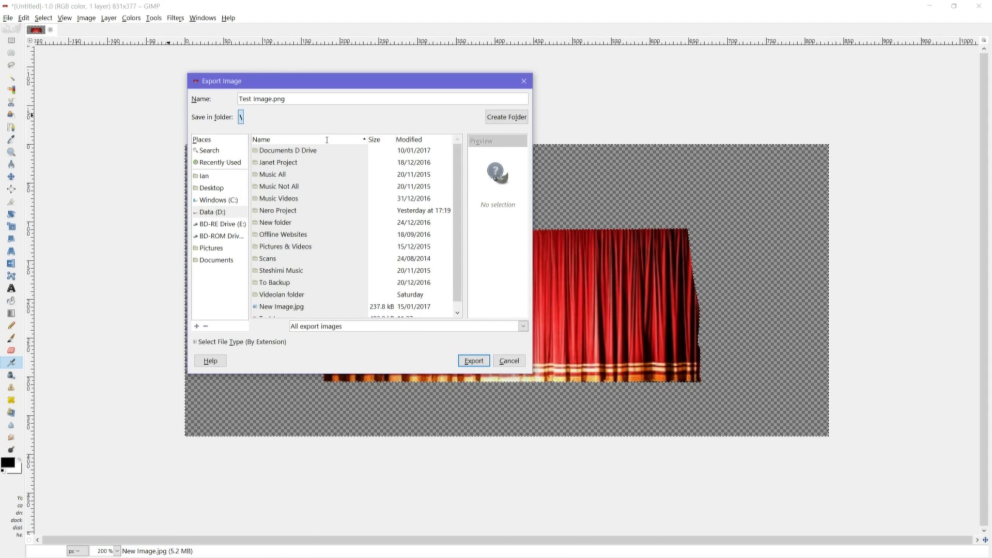
text(2)
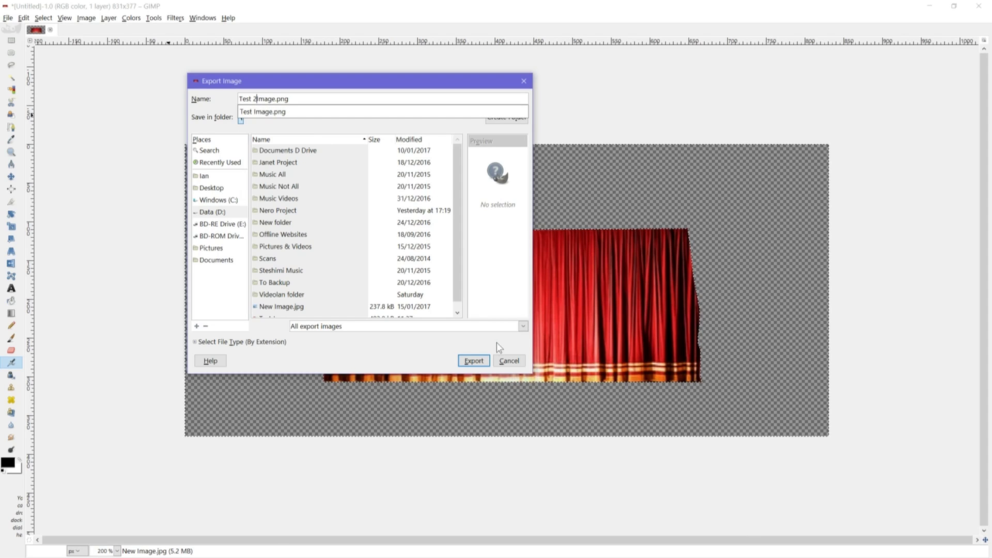
click(473, 363)
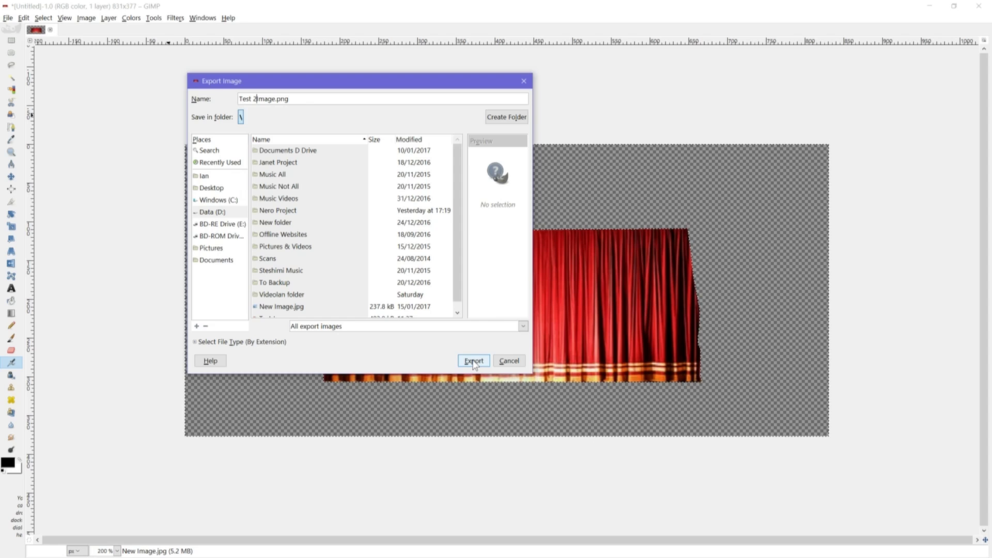
click(473, 361)
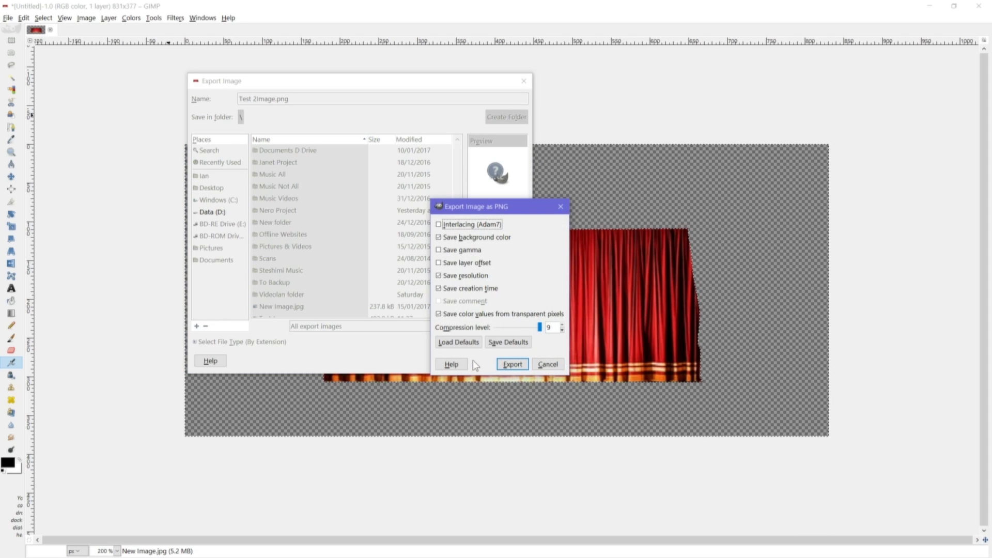
click(523, 366)
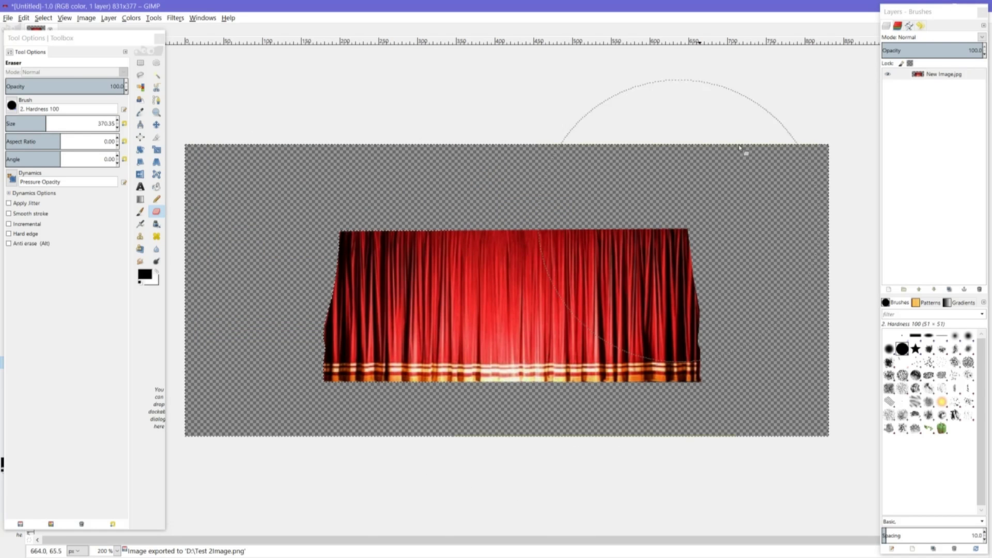
drag(978, 12, 983, 35)
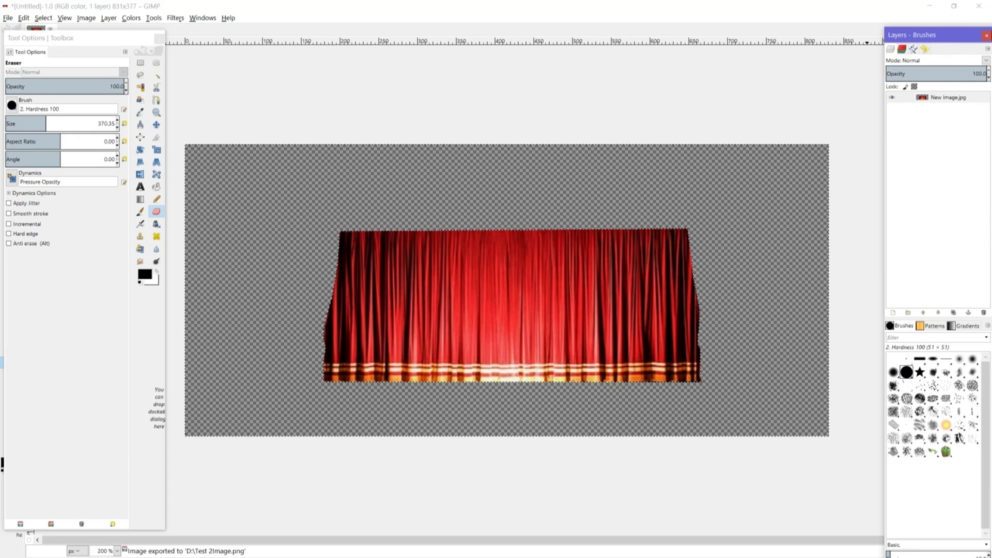
click(986, 36)
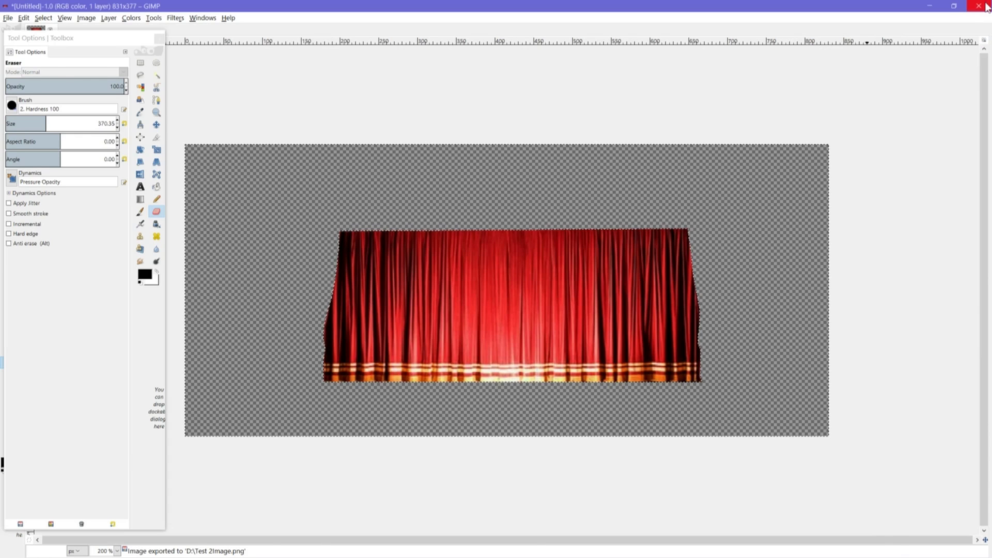
- Close GIMP, choosing Discard Changes for the unsaved image
click(986, 6)
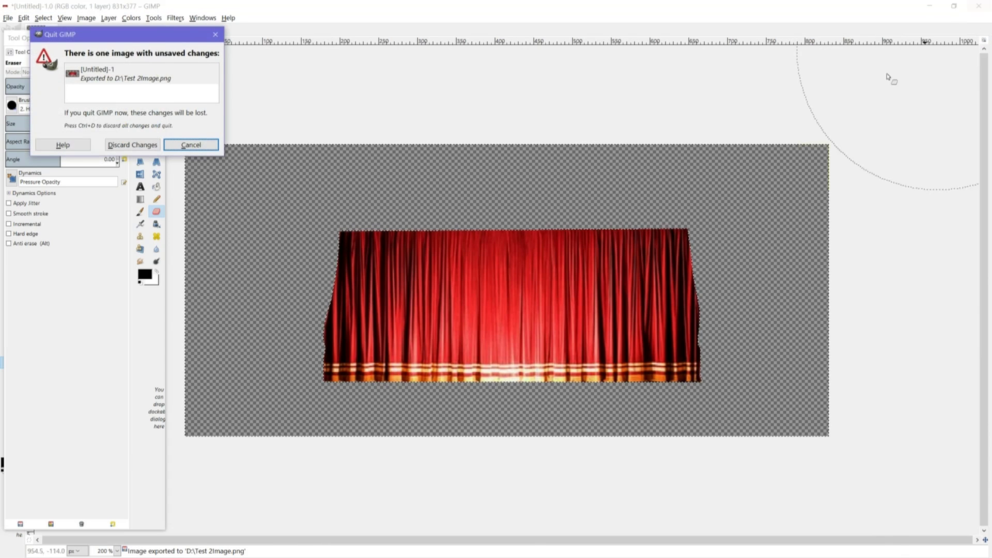
click(128, 149)
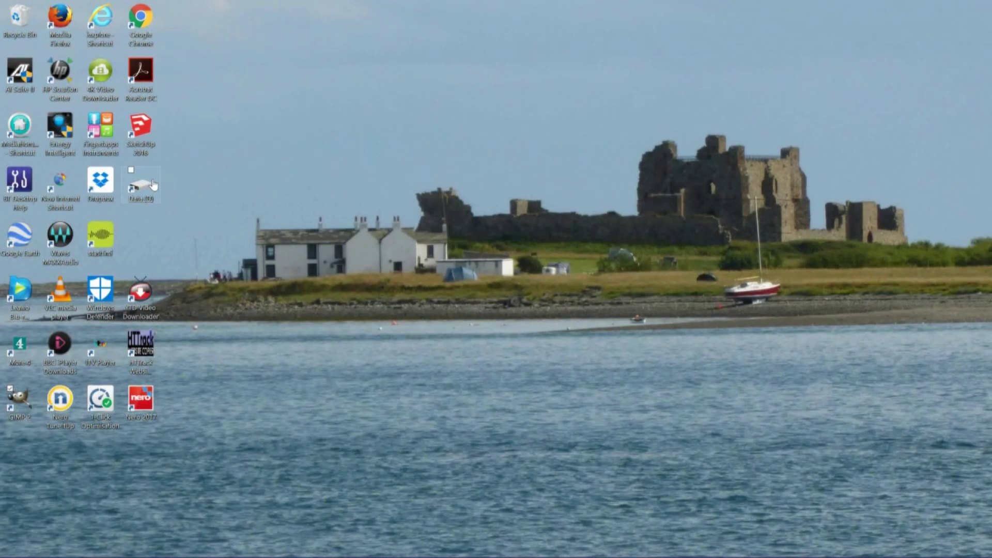
- Launch Nero 2017, open Nero Video, and choose Make Advanced Movie
double_click(145, 407)
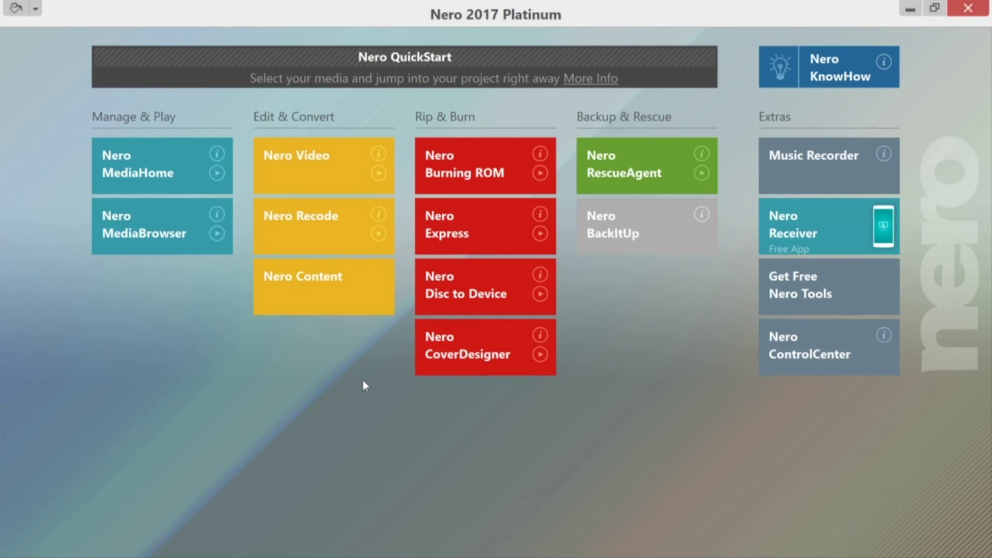
click(324, 167)
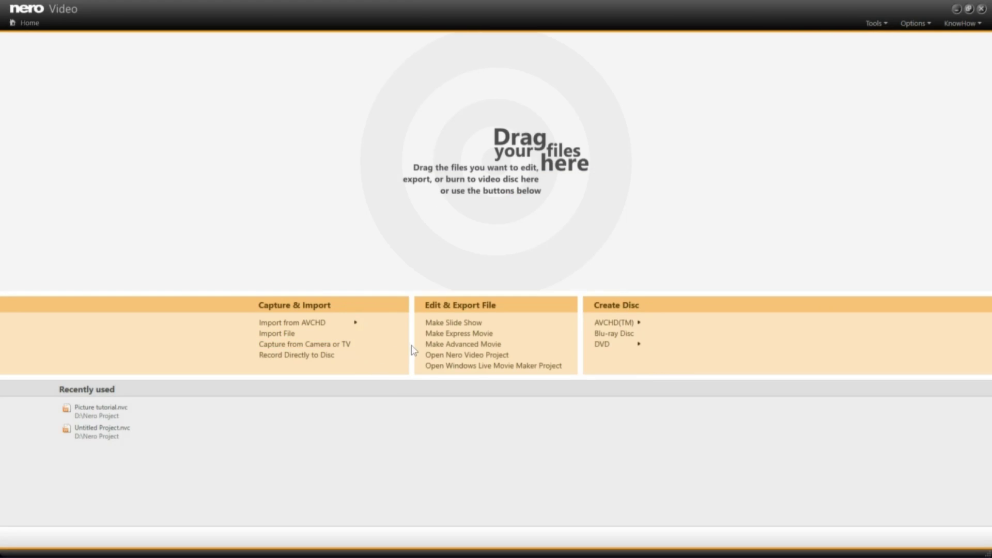
click(485, 343)
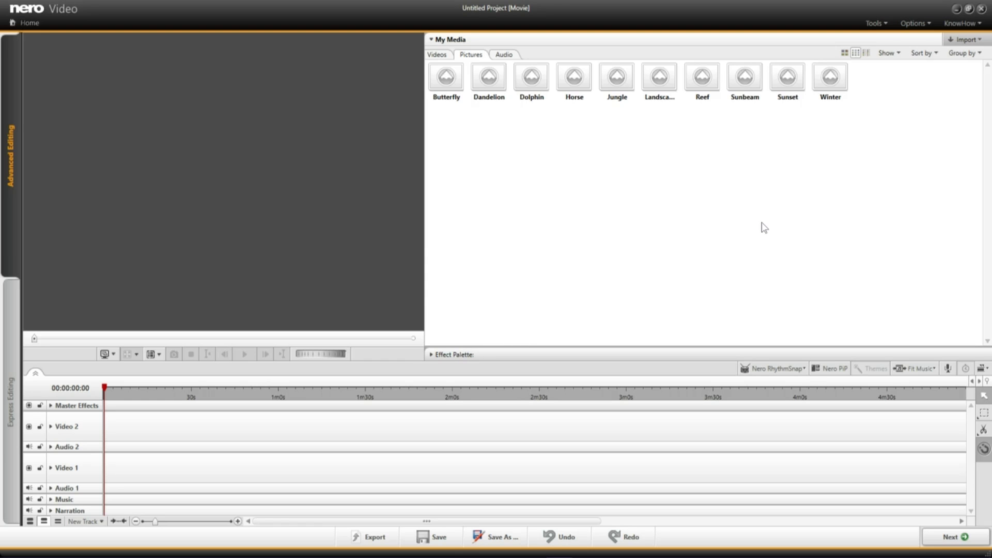
- Import Test Image.png and Test 2Image.png together into My Media's Pictures library
click(979, 40)
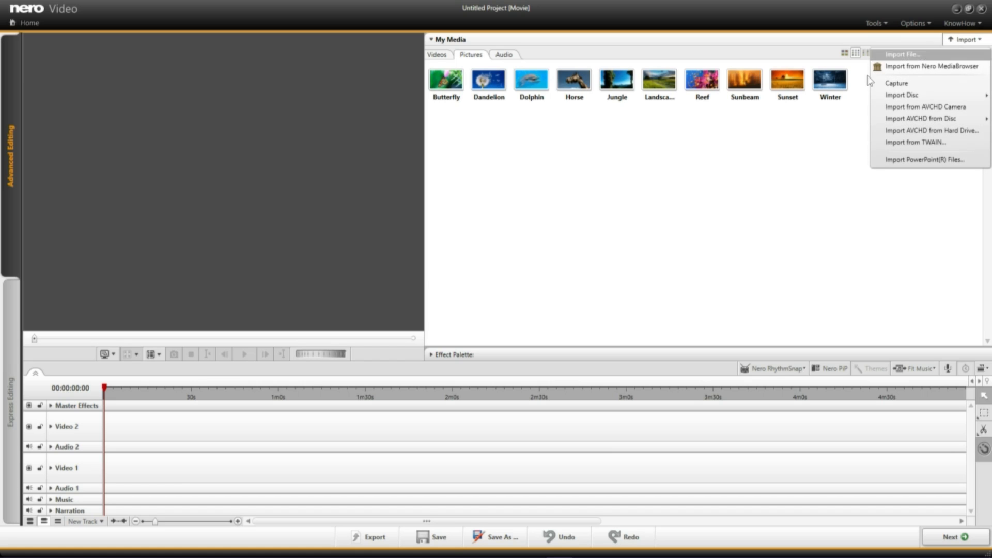
click(900, 54)
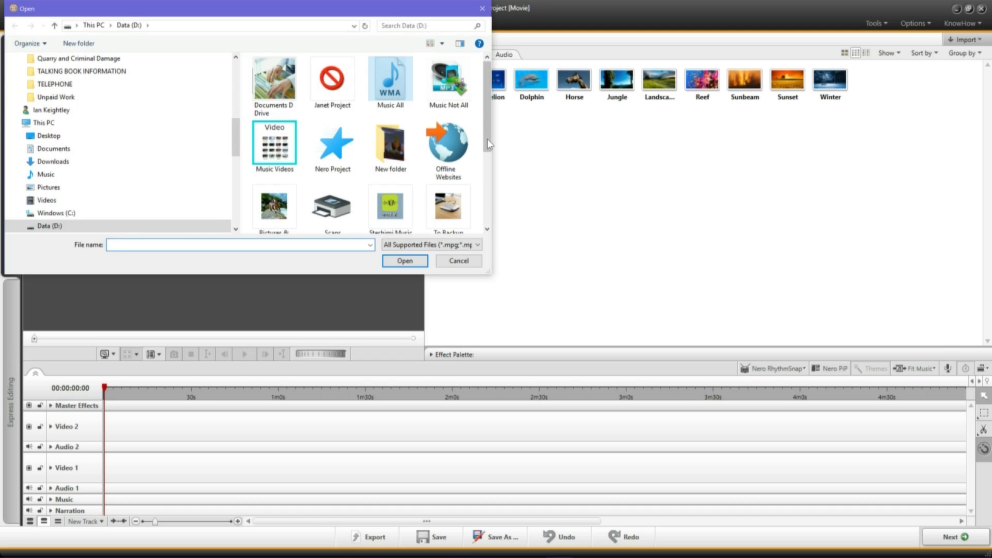
drag(487, 138, 488, 223)
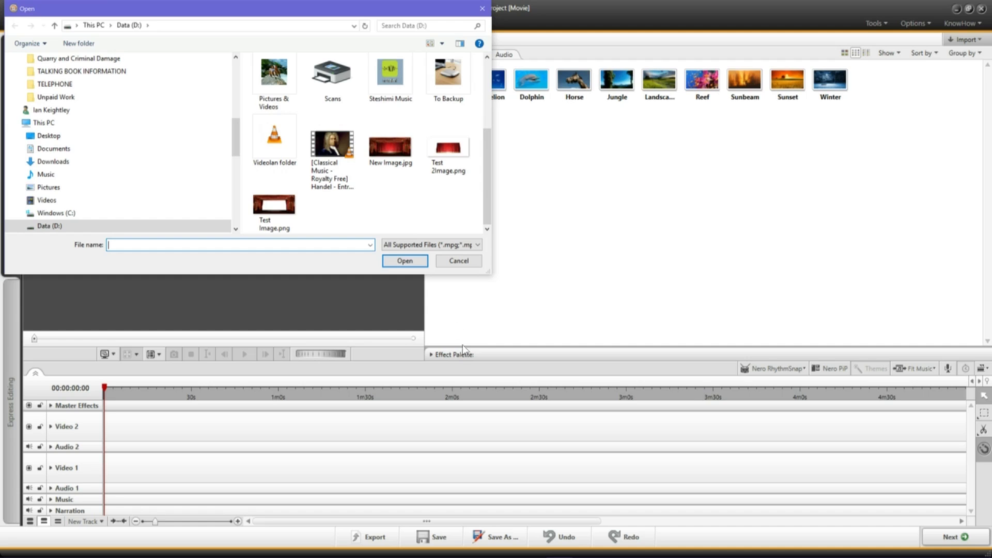
click(442, 159)
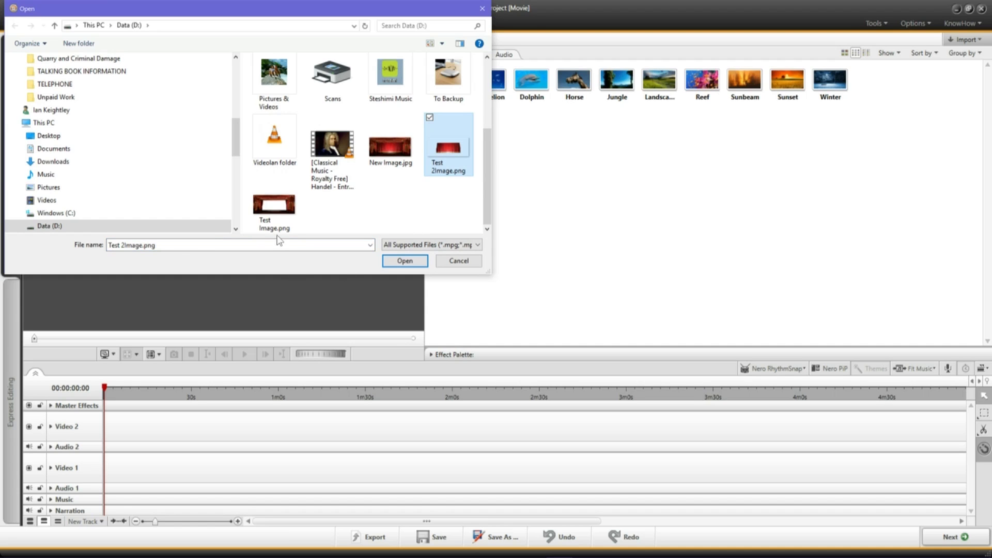
ctrl+click(274, 207)
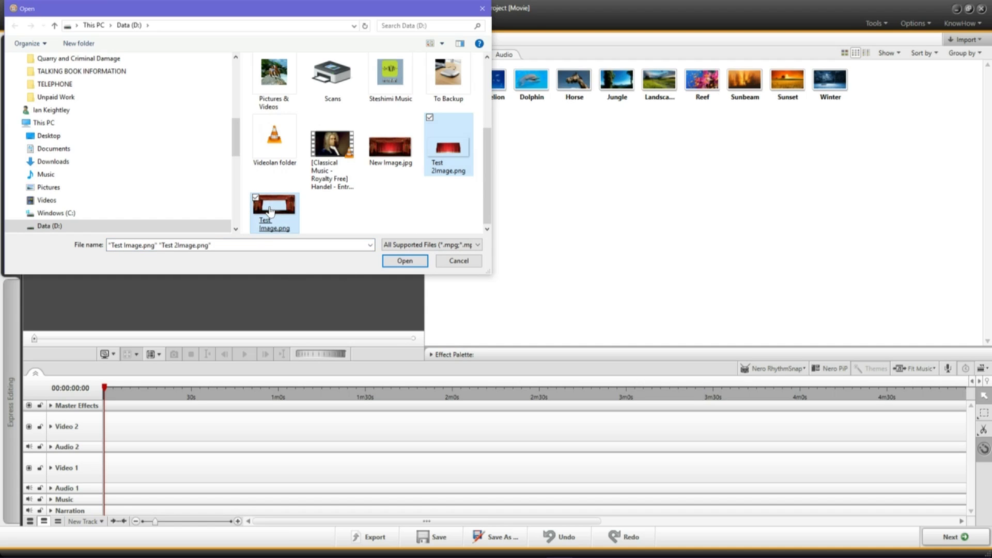
click(413, 261)
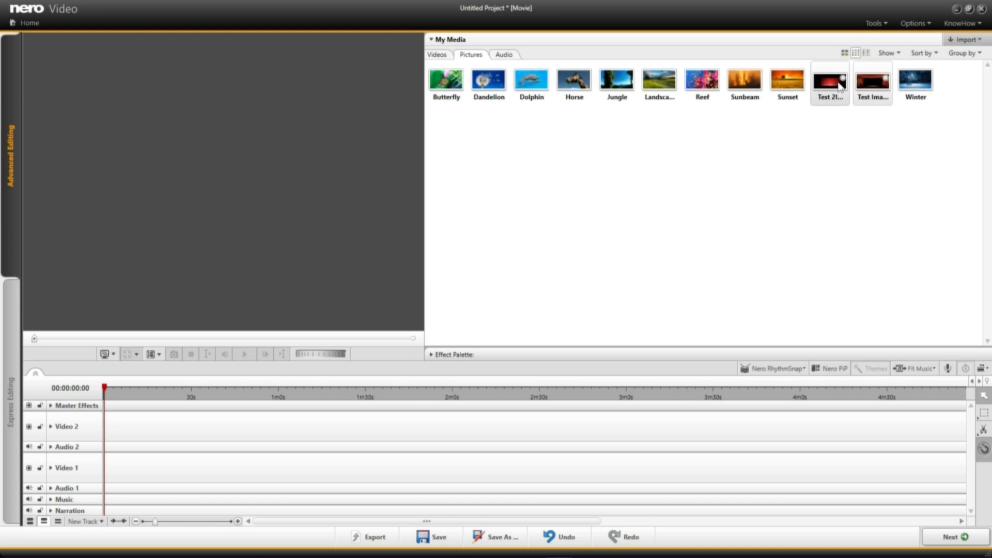
- Place Test Image.png on Video 2 and Test 2Image.png on Video 1, both at 0
drag(835, 99, 141, 427)
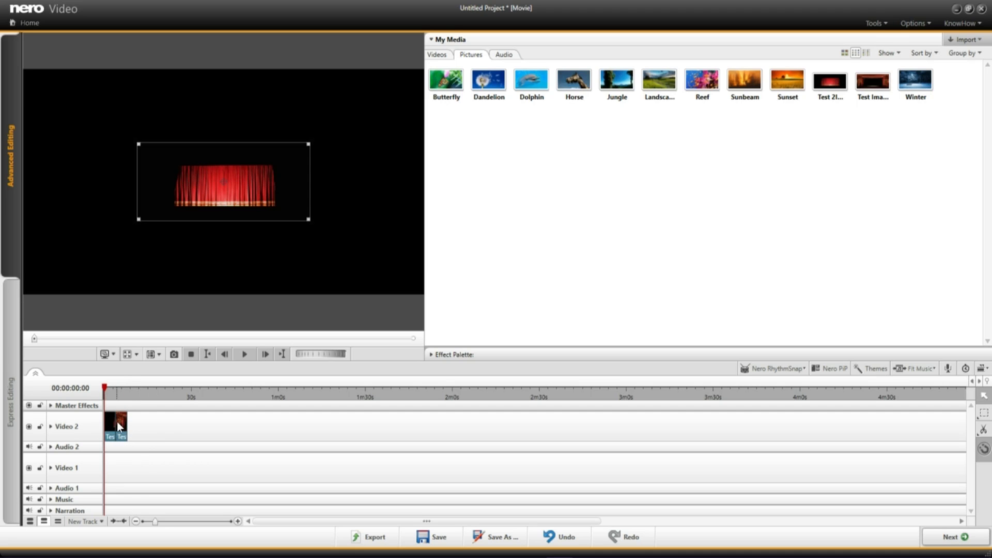
drag(118, 424, 80, 440)
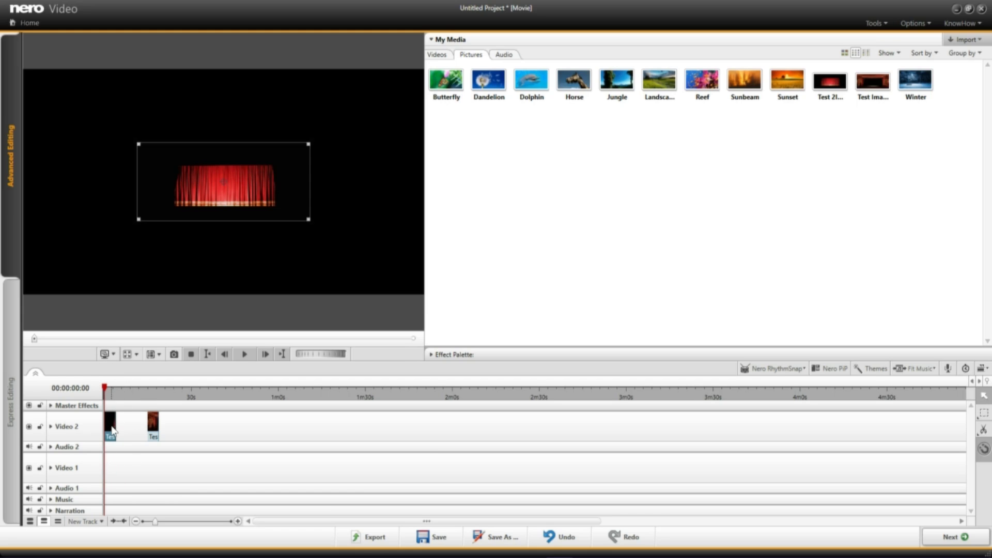
drag(112, 429, 112, 478)
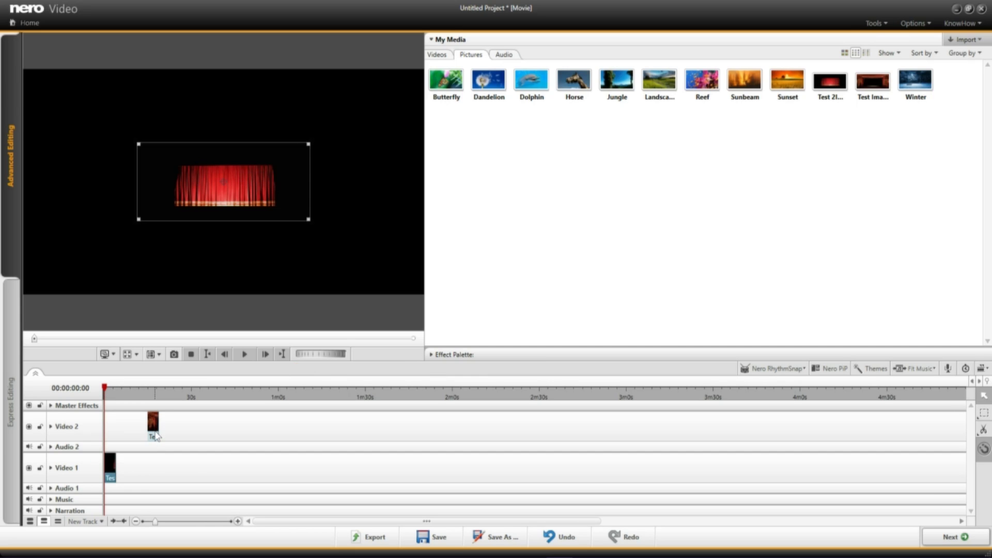
click(155, 433)
drag(155, 433, 109, 435)
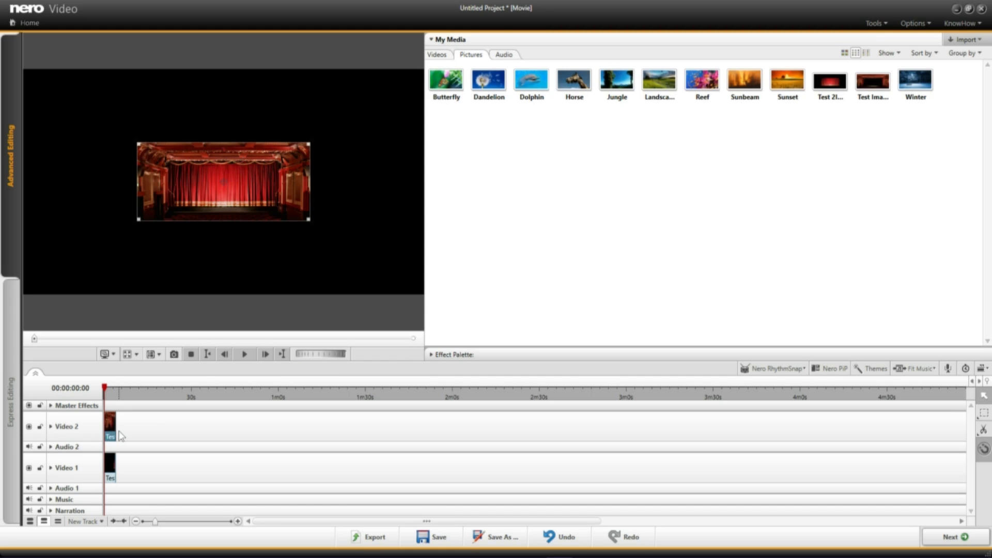
- Stretch the stage and curtain clips so both end at the same point
drag(113, 430, 155, 436)
drag(154, 436, 151, 438)
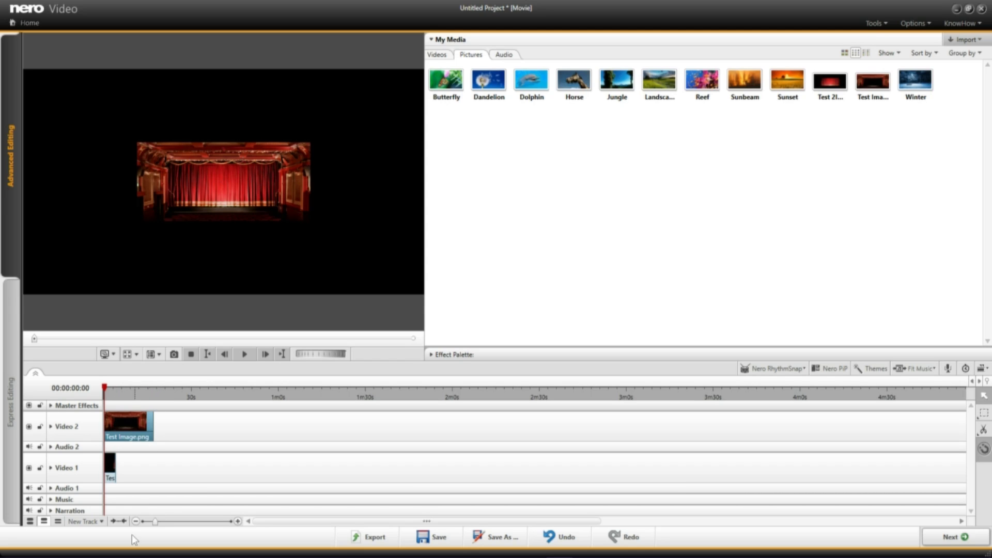
click(114, 470)
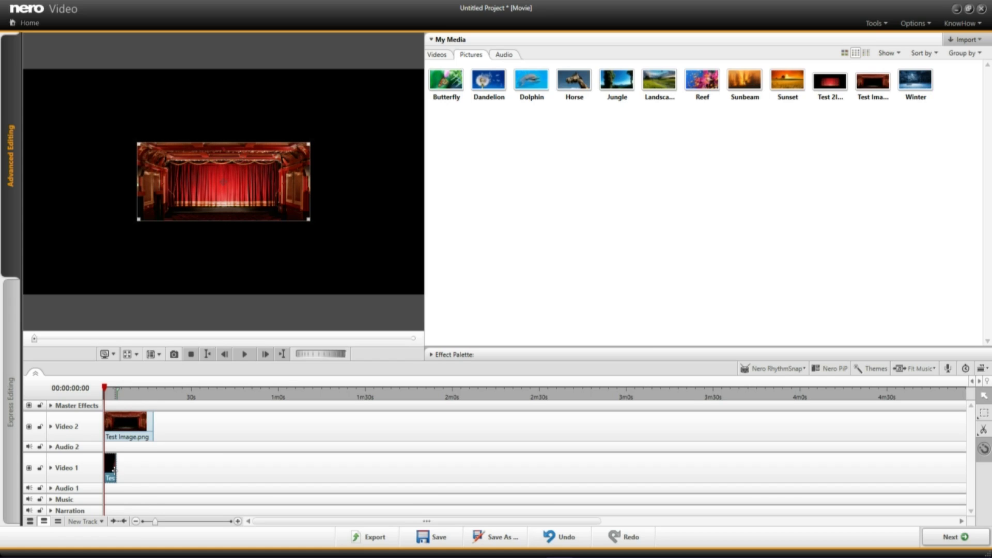
drag(114, 470, 154, 450)
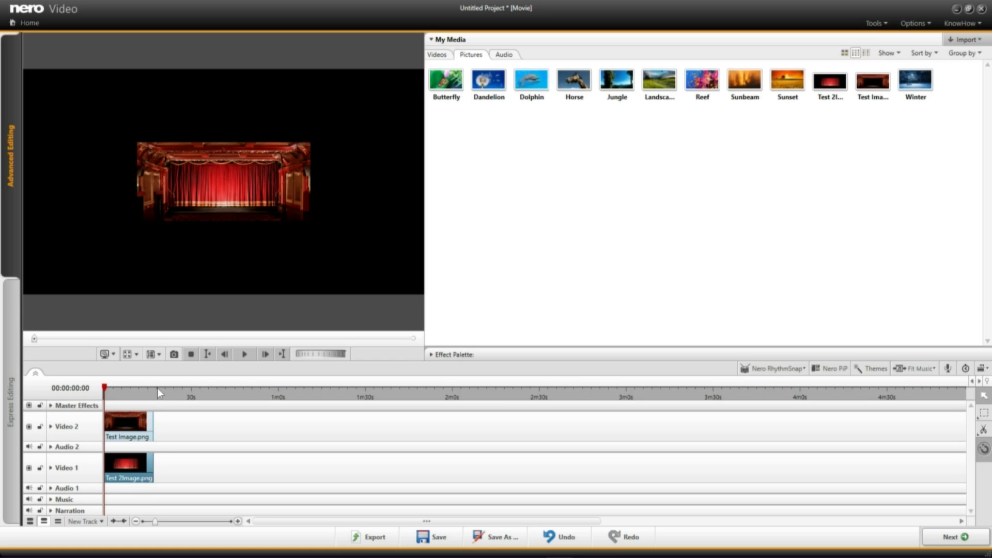
- Scale the stage picture and the curtain clip Test 2Image.png up to fill the whole frame
click(225, 182)
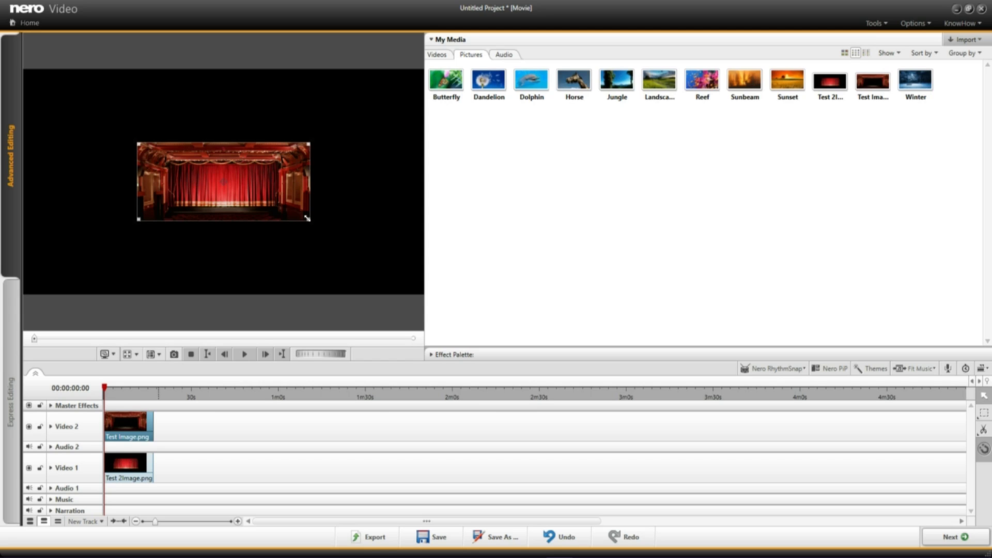
drag(307, 219, 337, 293)
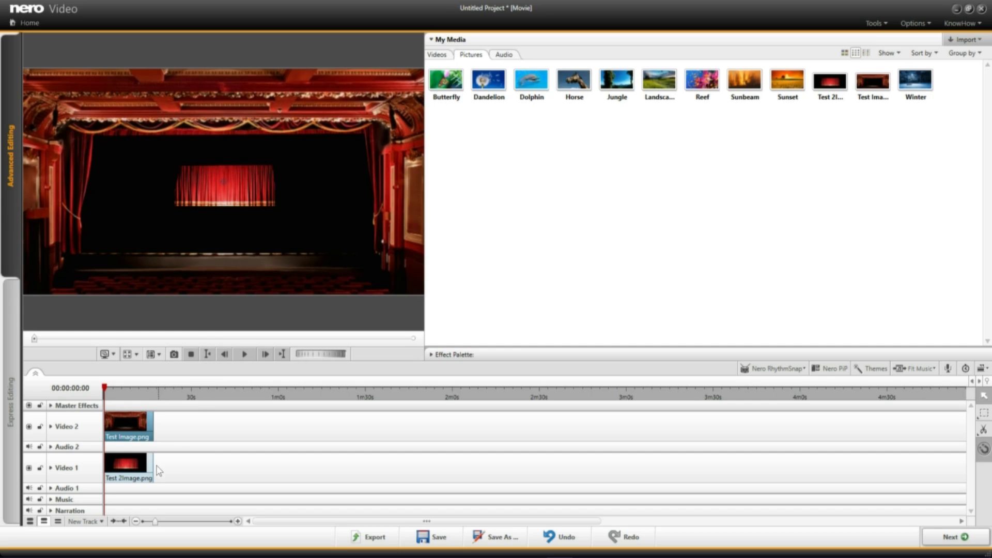
click(123, 475)
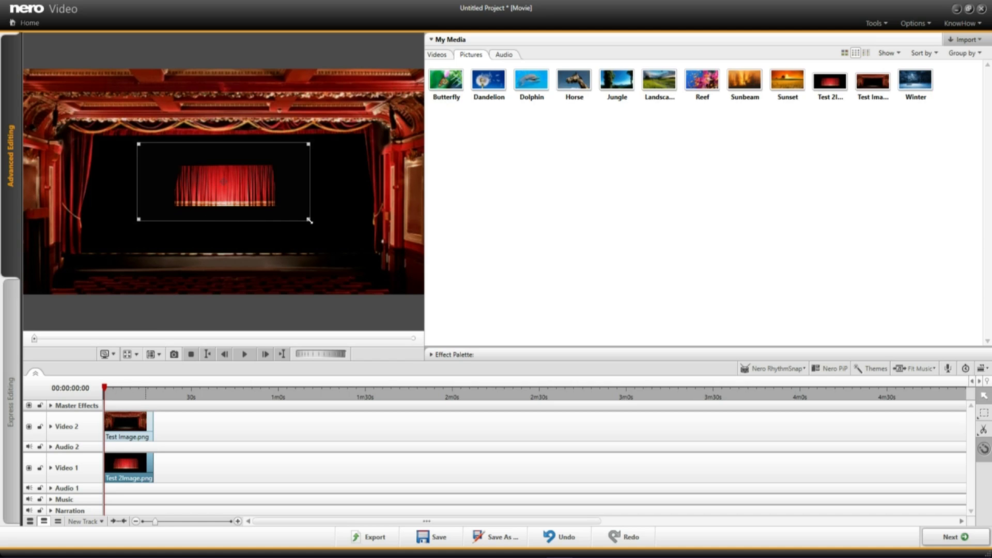
drag(309, 221, 342, 294)
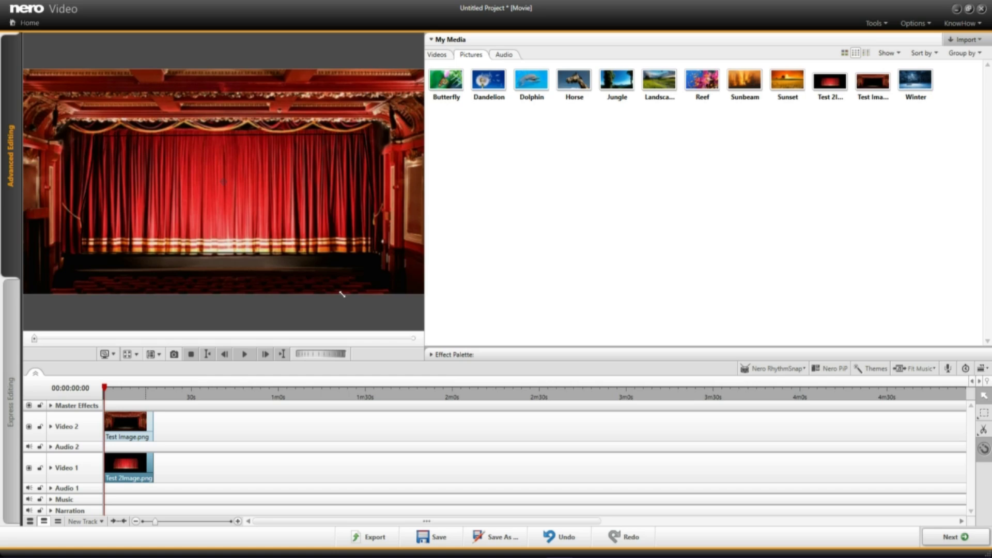
drag(341, 294, 342, 296)
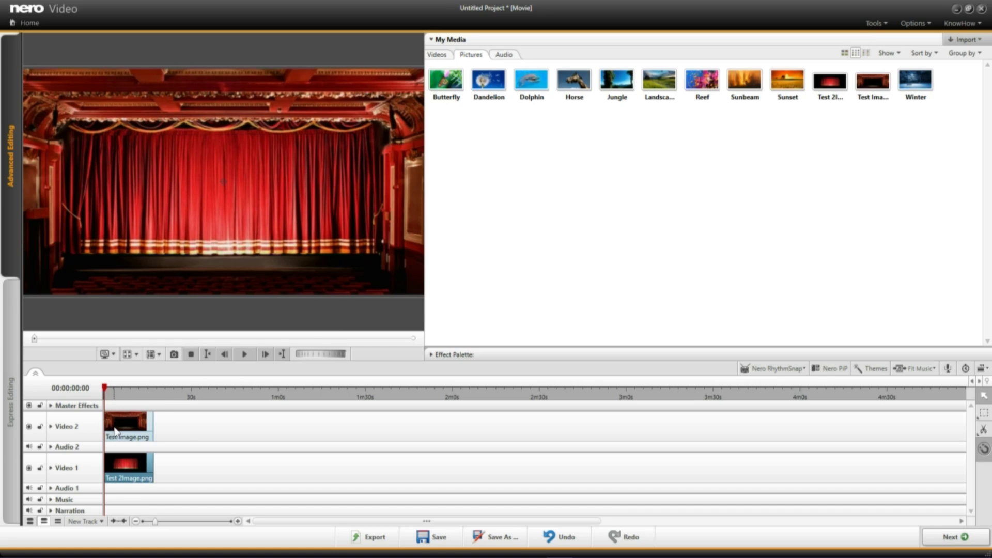
click(245, 359)
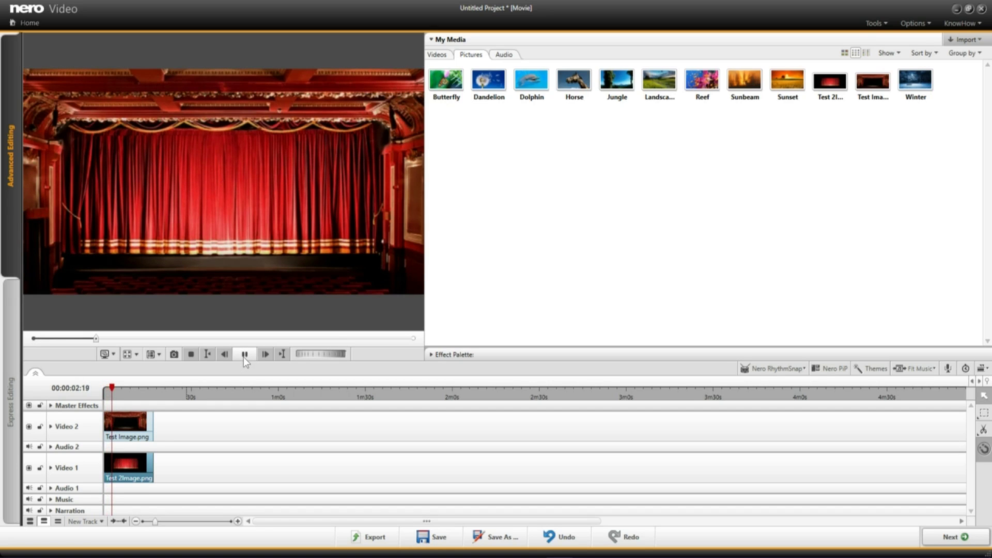
click(245, 356)
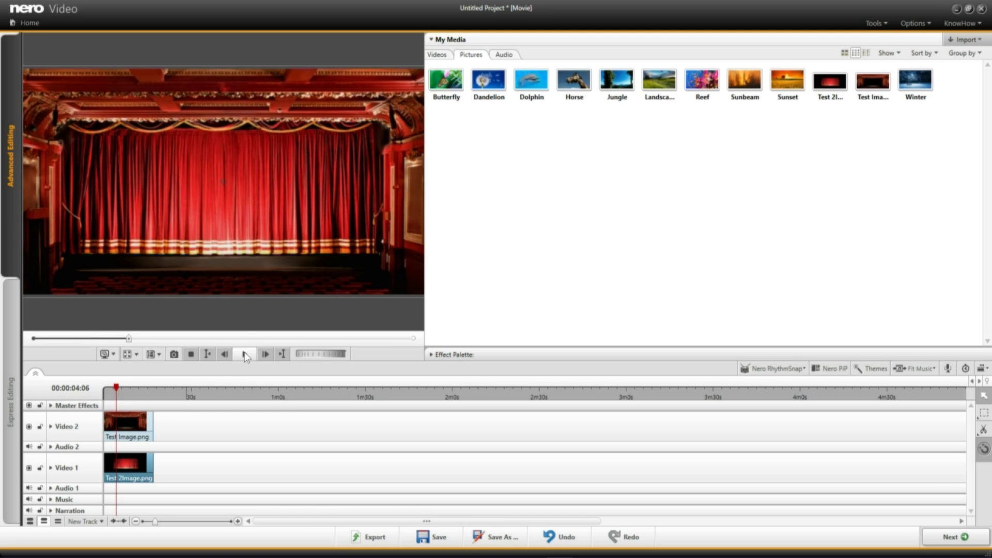
- Enable keyframes on the curtain clip's Position property, currently X 960, Y 540
double_click(132, 460)
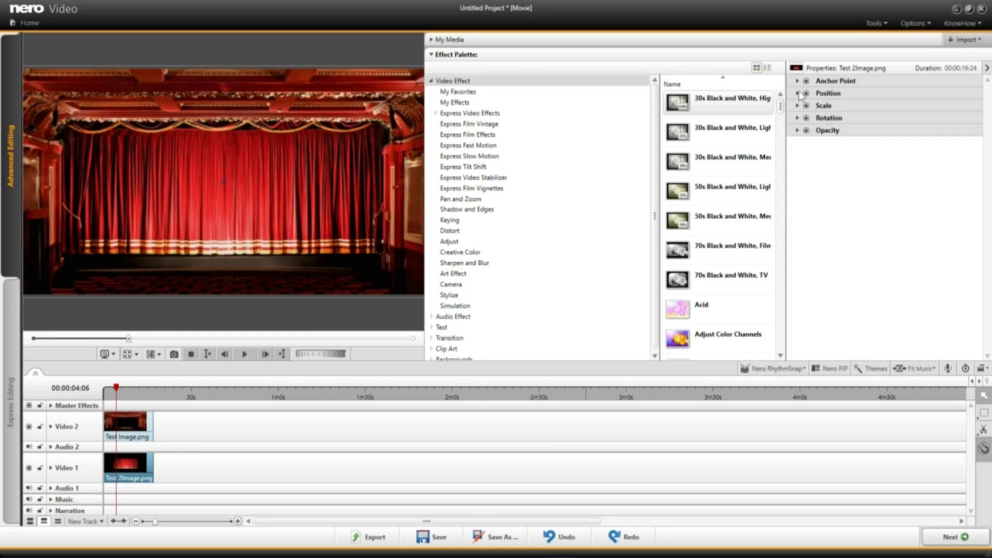
click(798, 94)
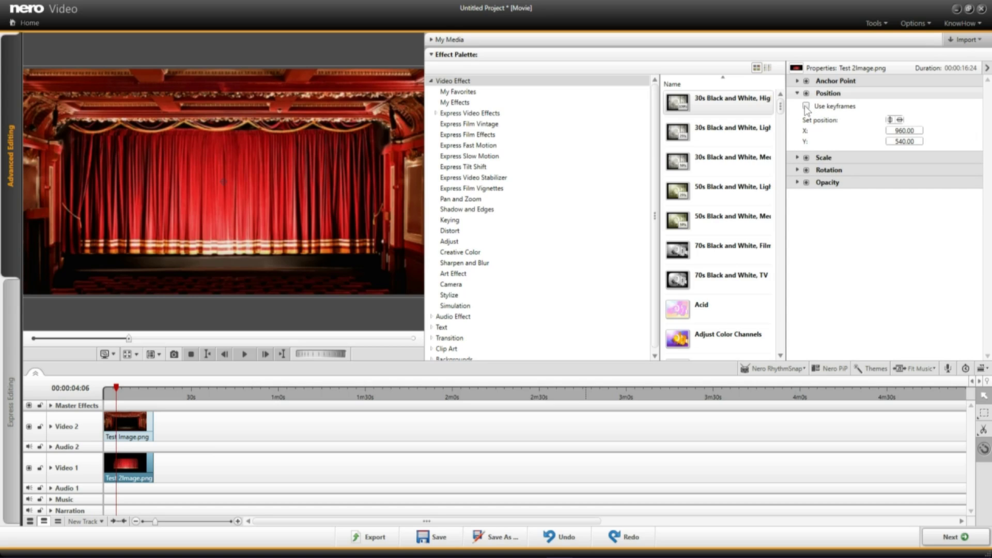
click(806, 106)
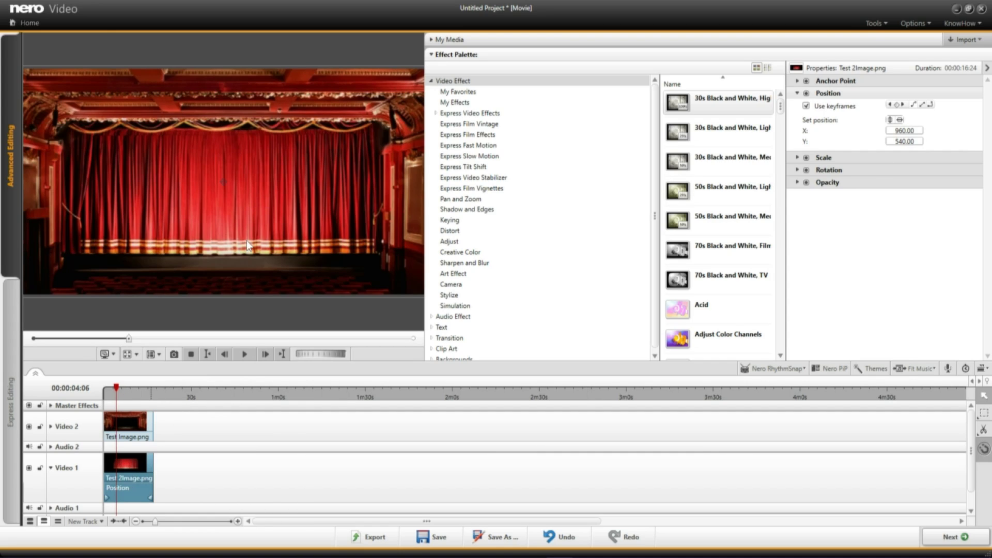
- Keyframe the curtain rising from Y 540 to Y -105.14 at the clip end, then preview it
drag(247, 246, 243, 106)
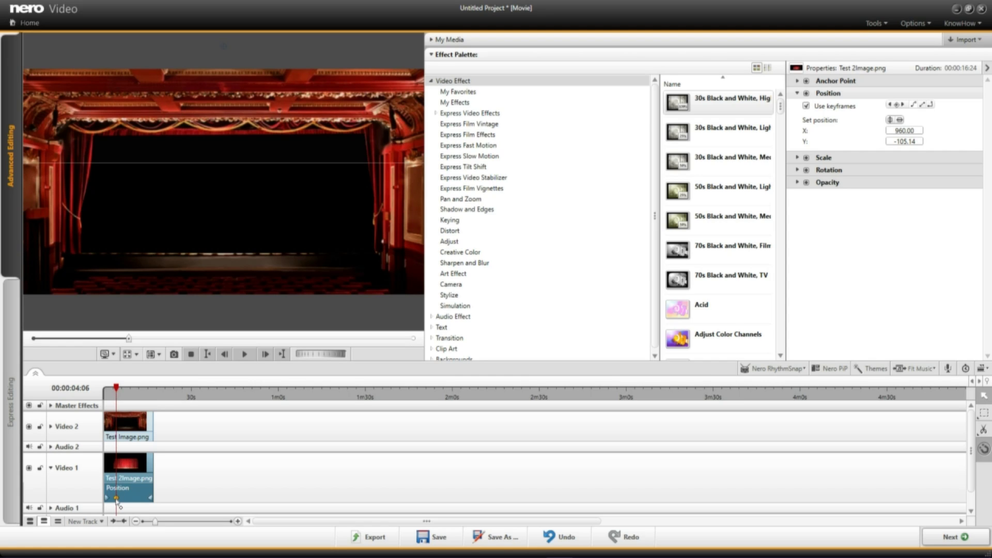
drag(117, 498, 156, 505)
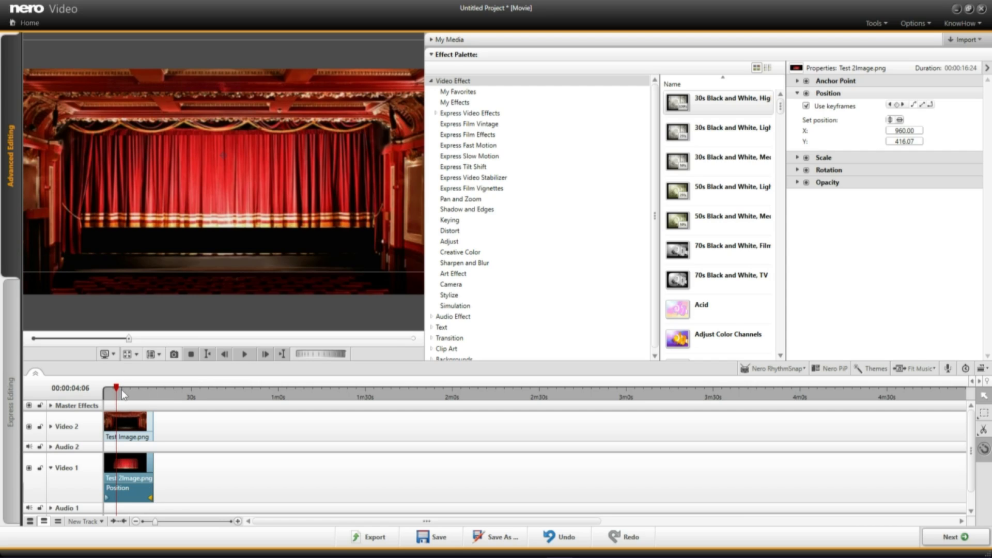
key(Home)
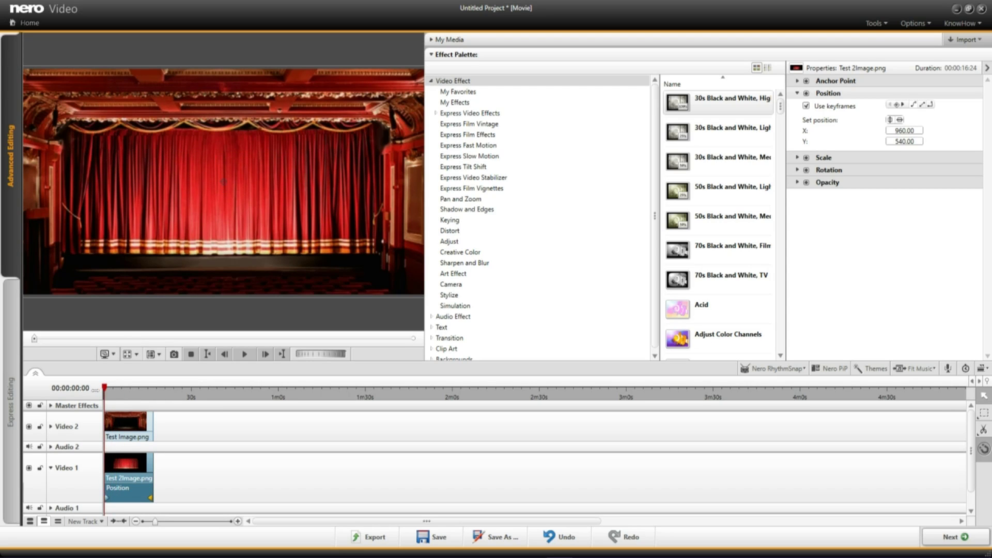
click(245, 354)
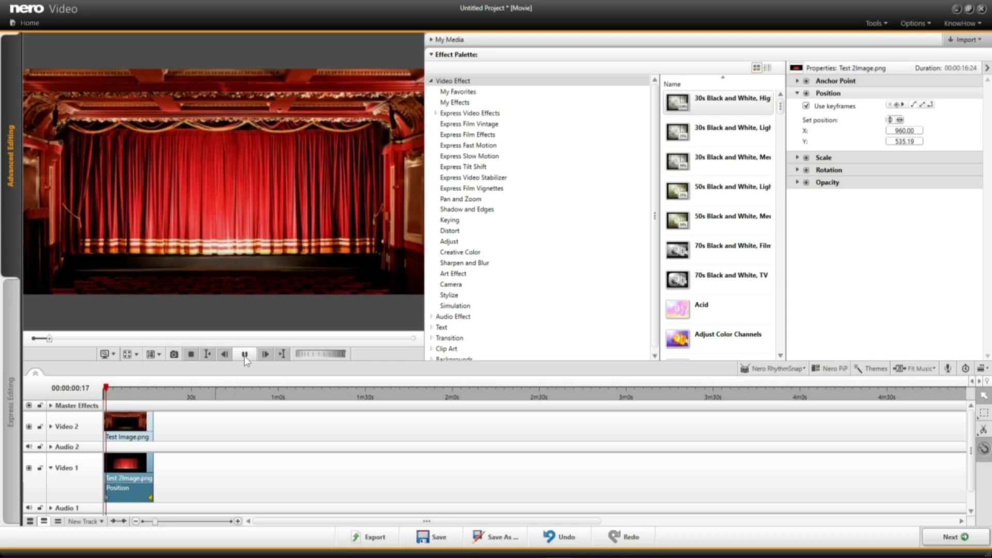